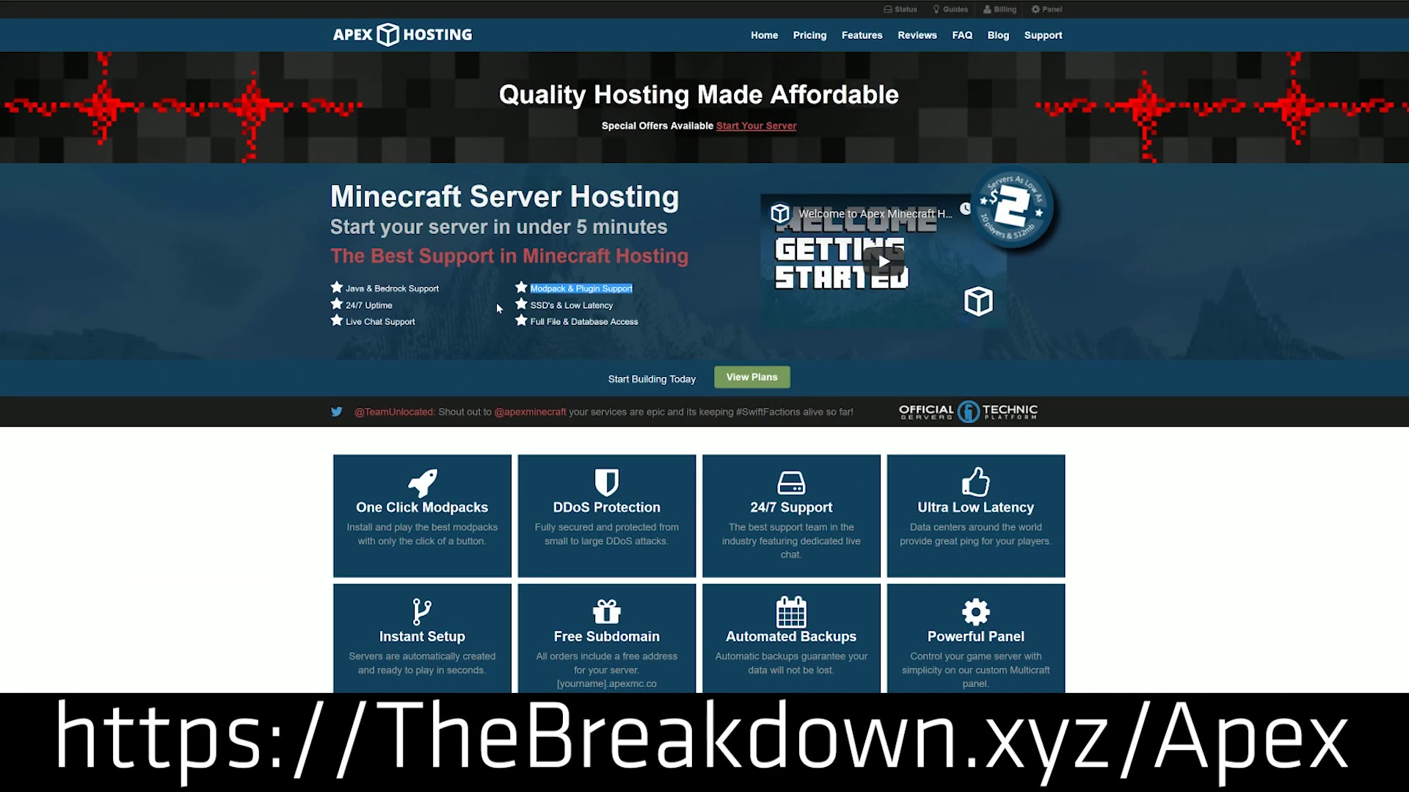
- Review the Apex Hosting homepage, from the uptime, support and modpack features to the server locations and supported Minecraft versions
{"action": "left_click_drag", "start_coordinate": [394, 305], "coordinate": [351, 300]}
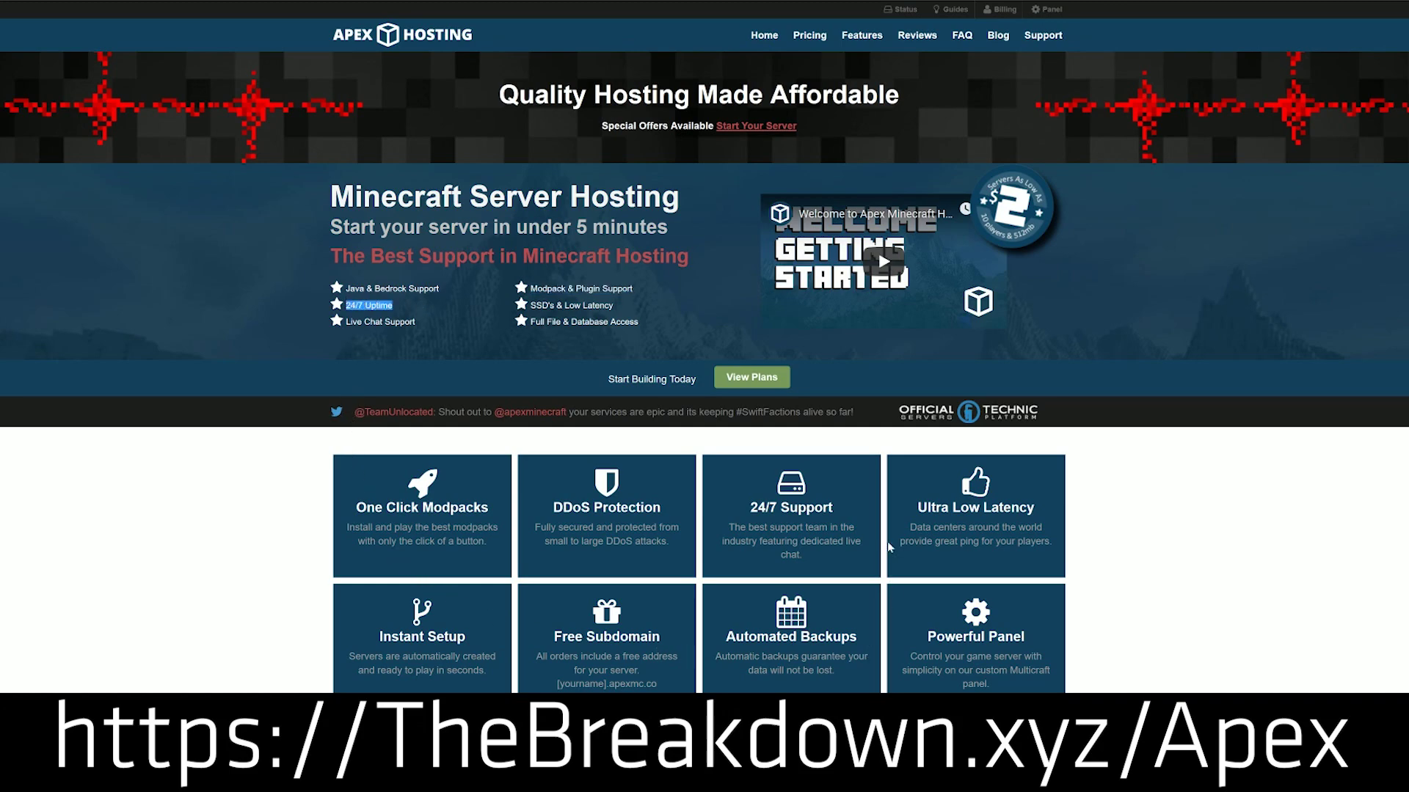
{"action": "left_click_drag", "start_coordinate": [857, 507], "coordinate": [747, 509]}
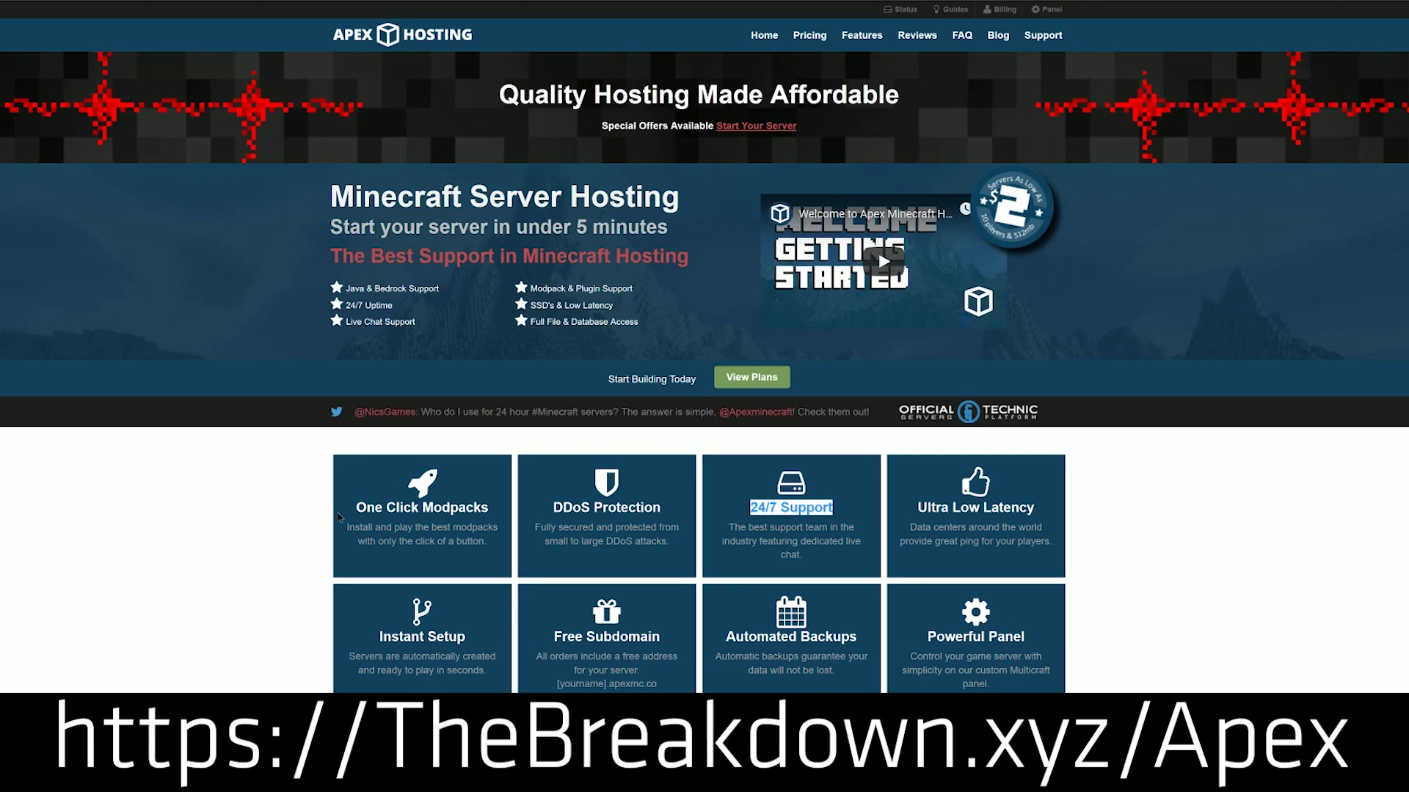
{"action": "left_click_drag", "start_coordinate": [339, 517], "coordinate": [497, 511]}
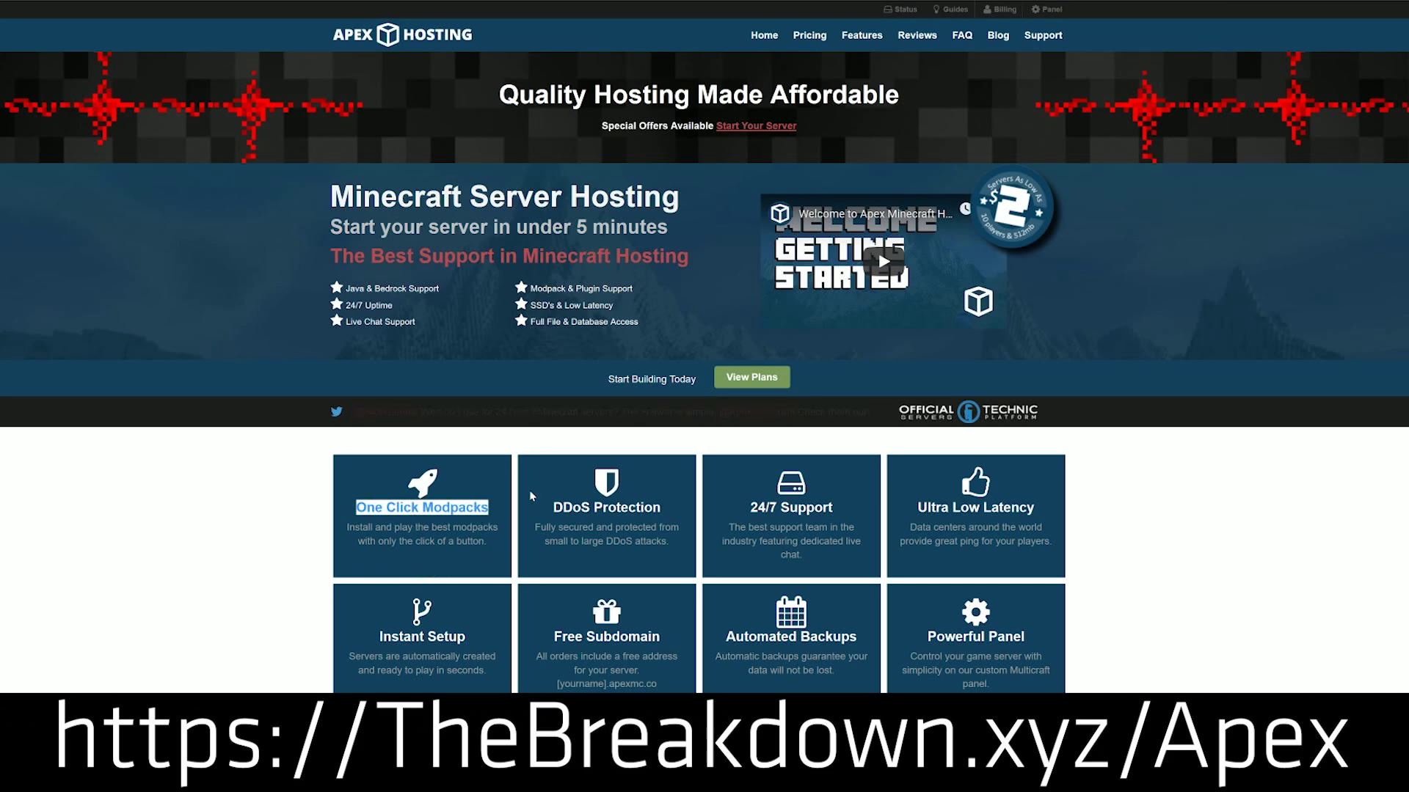
{"action": "scroll", "coordinate": [284, 517], "scroll_direction": "down", "scroll_amount": 5}
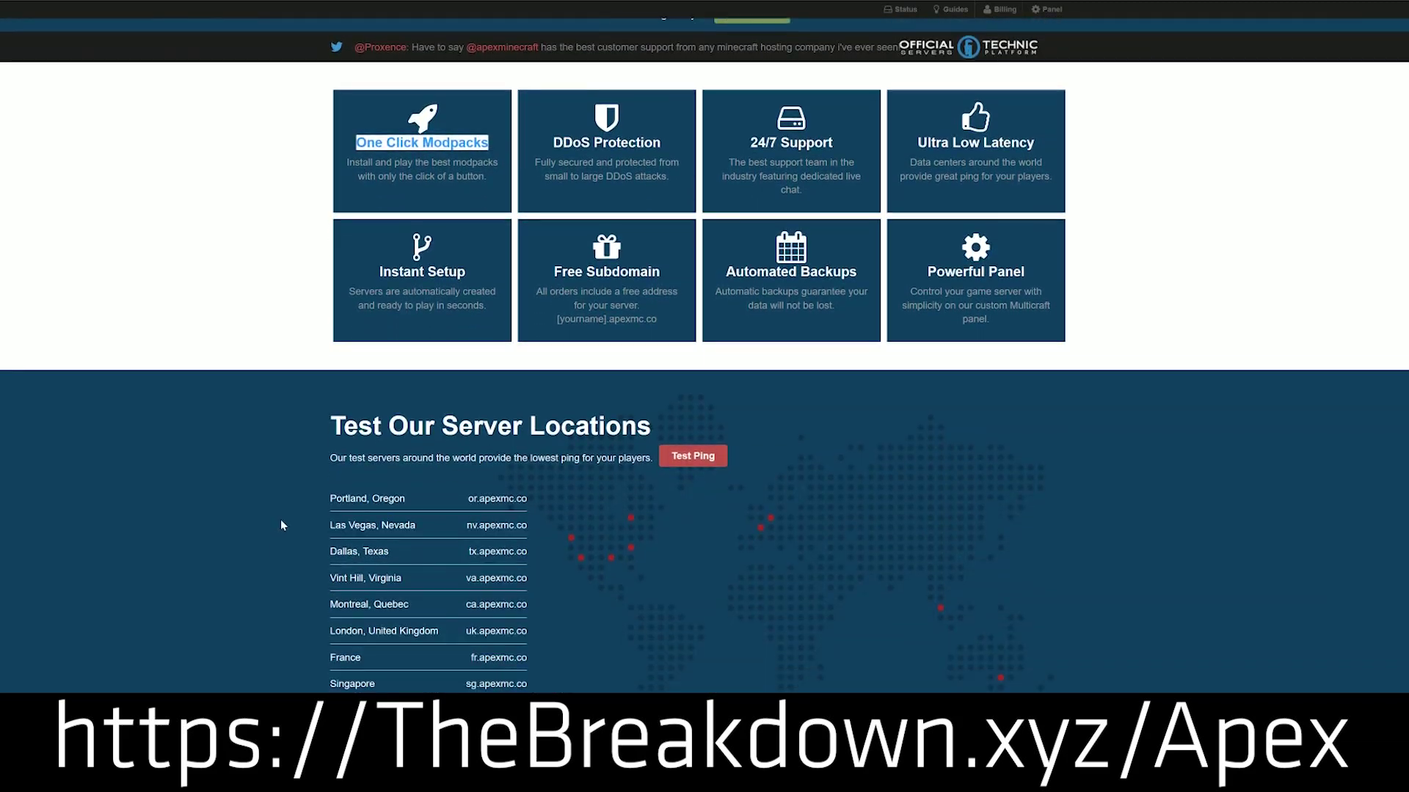
{"action": "scroll", "coordinate": [285, 506], "scroll_direction": "down", "scroll_amount": 5}
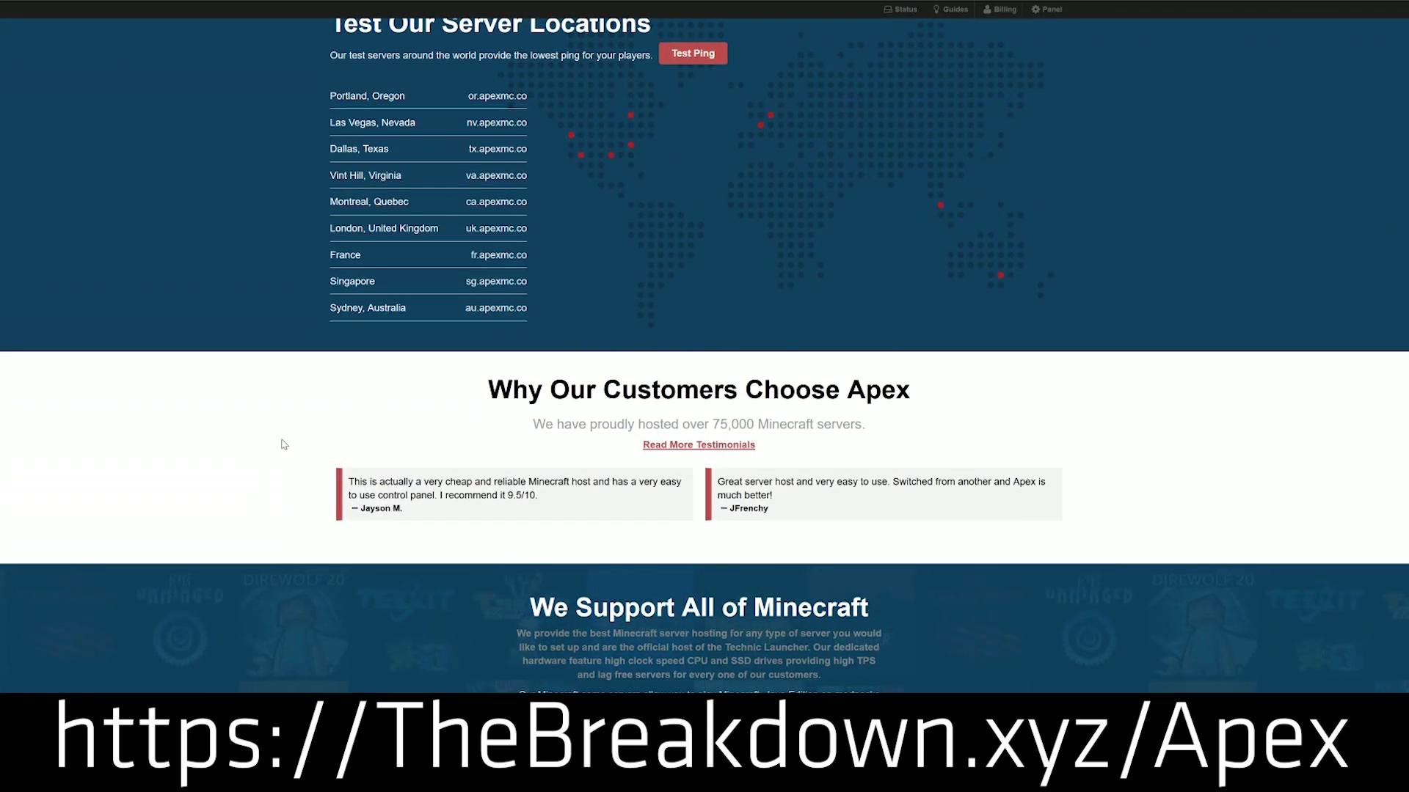
{"action": "scroll", "coordinate": [1093, 629], "scroll_direction": "down", "scroll_amount": 1}
{"action": "scroll", "coordinate": [1093, 629], "scroll_direction": "down", "scroll_amount": 4}
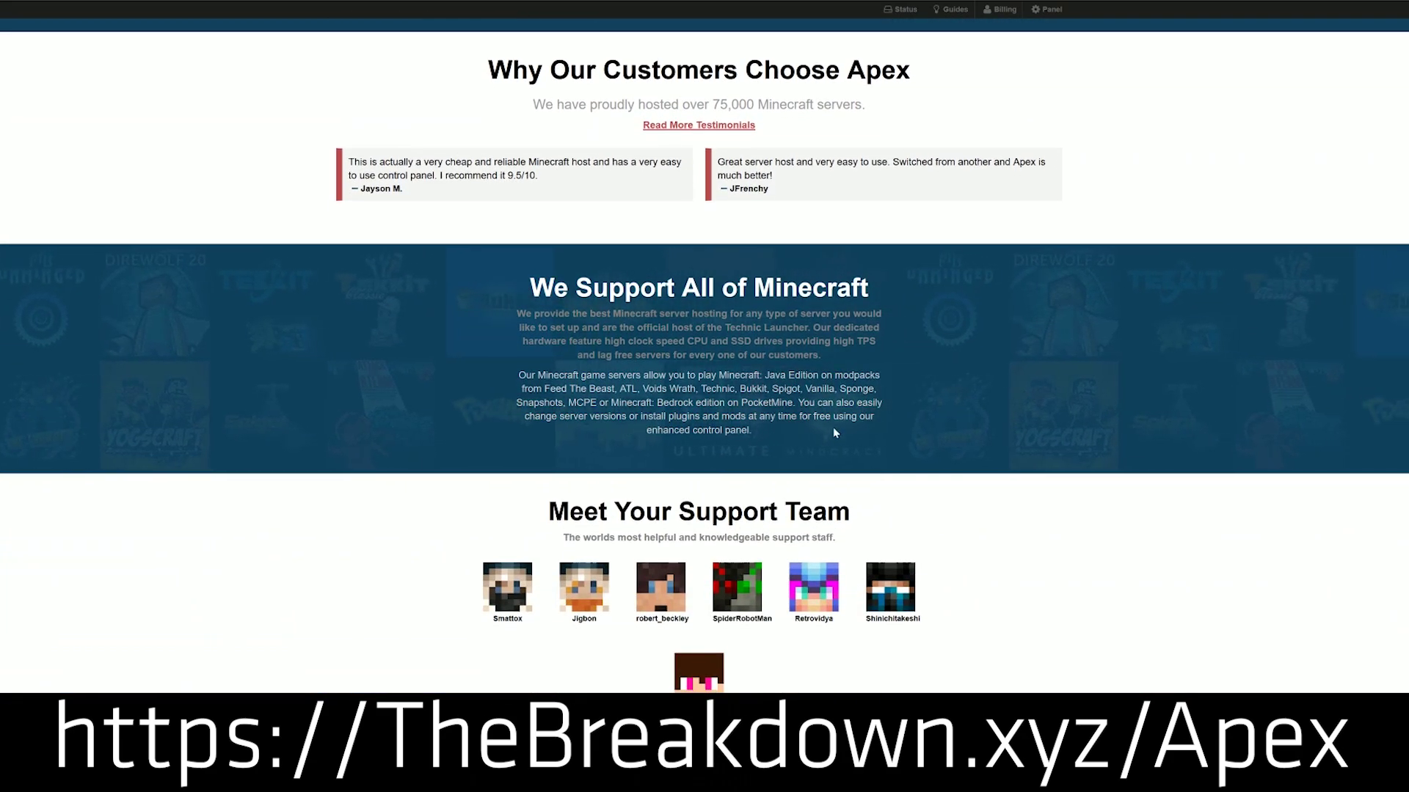
{"action": "left_click_drag", "start_coordinate": [570, 342], "coordinate": [783, 341]}
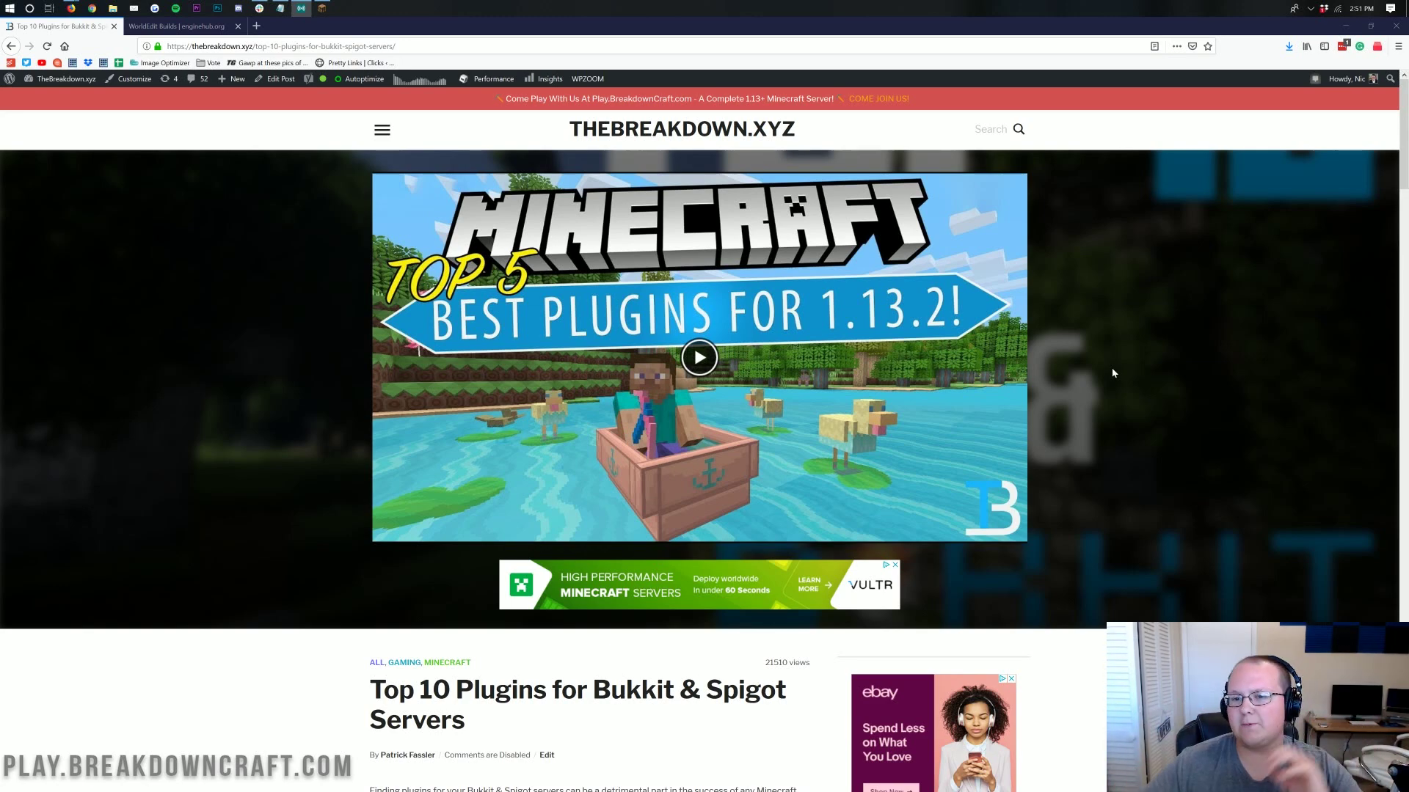
- Look through the Top 10 Plugins for Bukkit & Spigot Servers article, from the introduction to the final plugin entries
{"action": "scroll", "coordinate": [1111, 367], "scroll_direction": "down", "scroll_amount": 7}
{"action": "scroll", "coordinate": [649, 444], "scroll_direction": "down", "scroll_amount": 20}
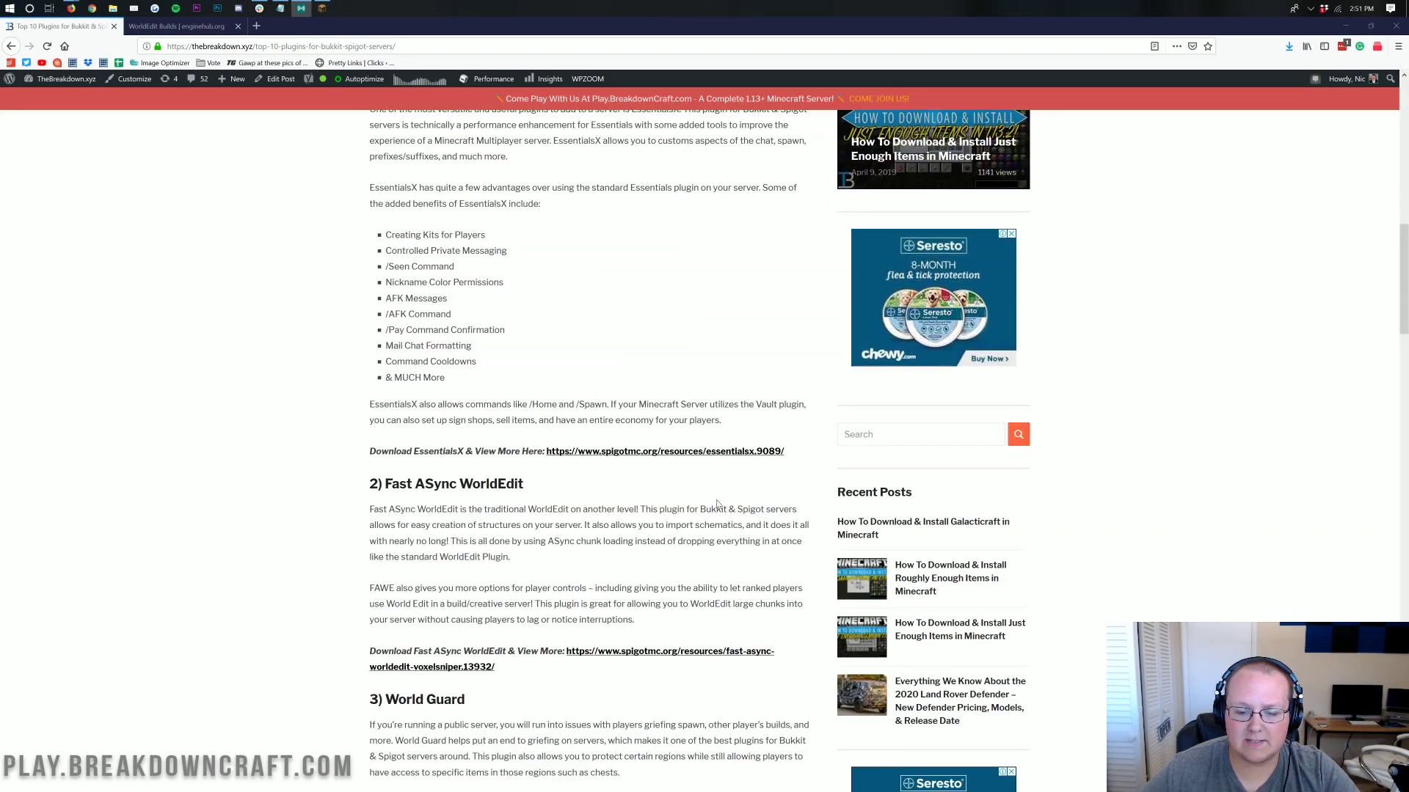
{"action": "scroll", "coordinate": [649, 444], "scroll_direction": "down", "scroll_amount": 10}
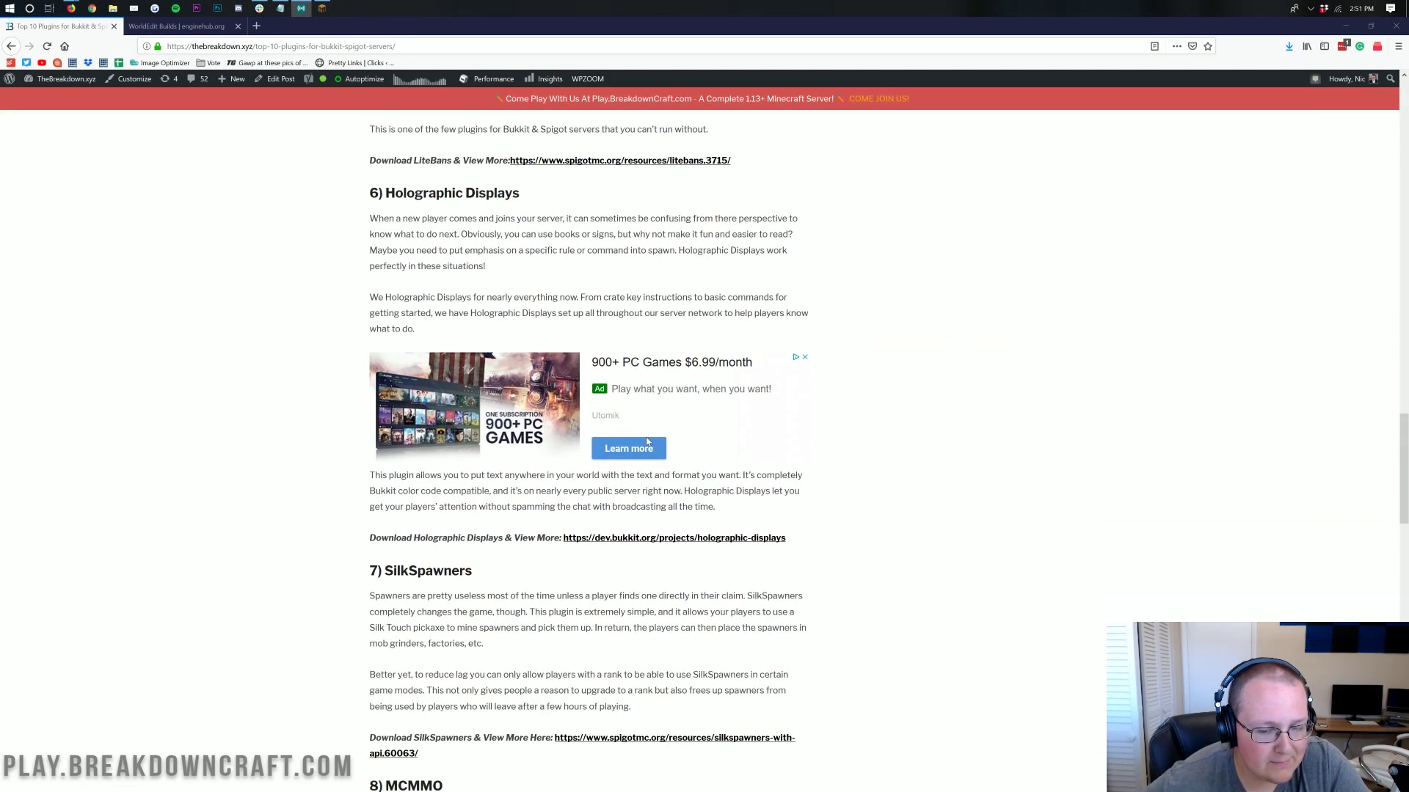
{"action": "scroll", "coordinate": [639, 432], "scroll_direction": "down", "scroll_amount": 5}
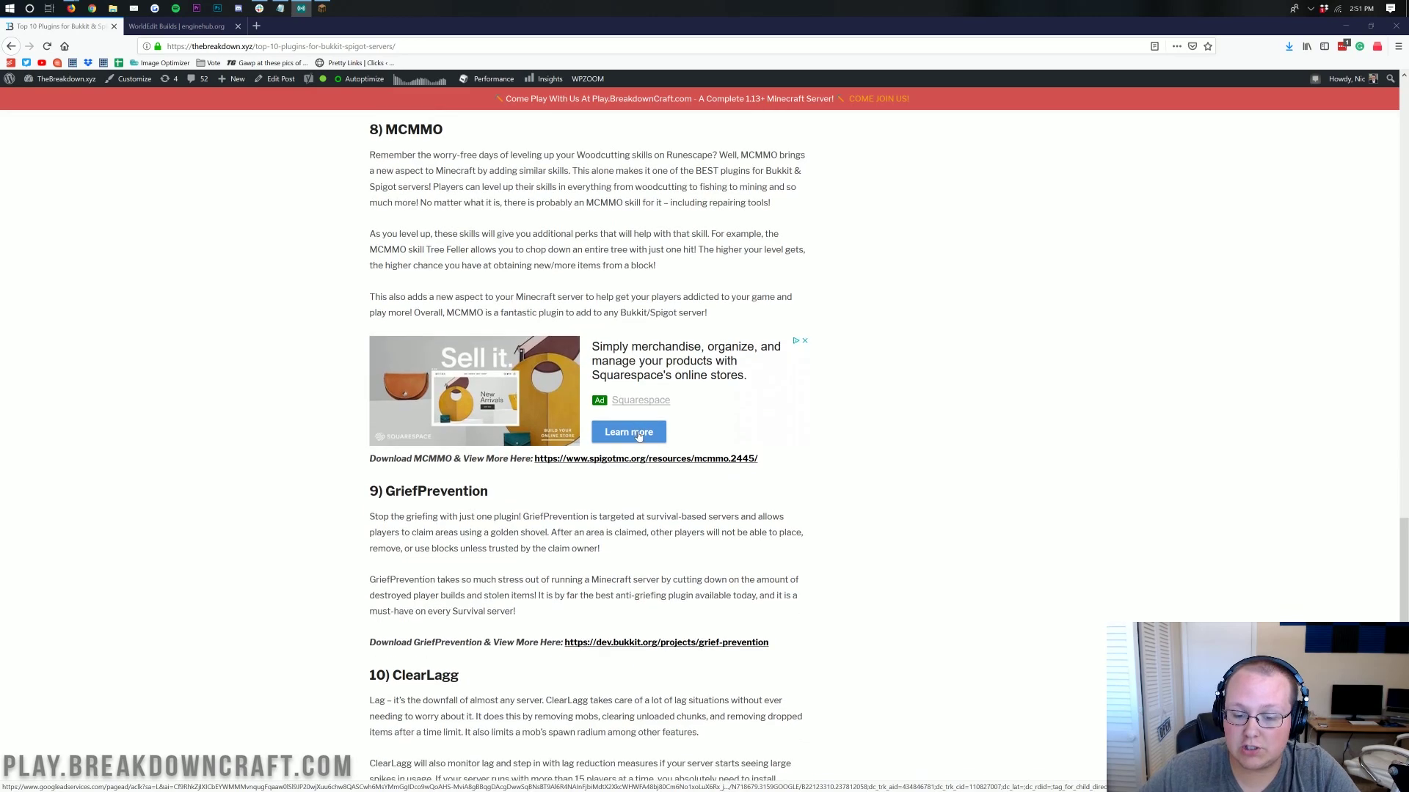
{"action": "scroll", "coordinate": [583, 540], "scroll_direction": "up", "scroll_amount": 7}
{"action": "scroll", "coordinate": [584, 540], "scroll_direction": "up", "scroll_amount": 4}
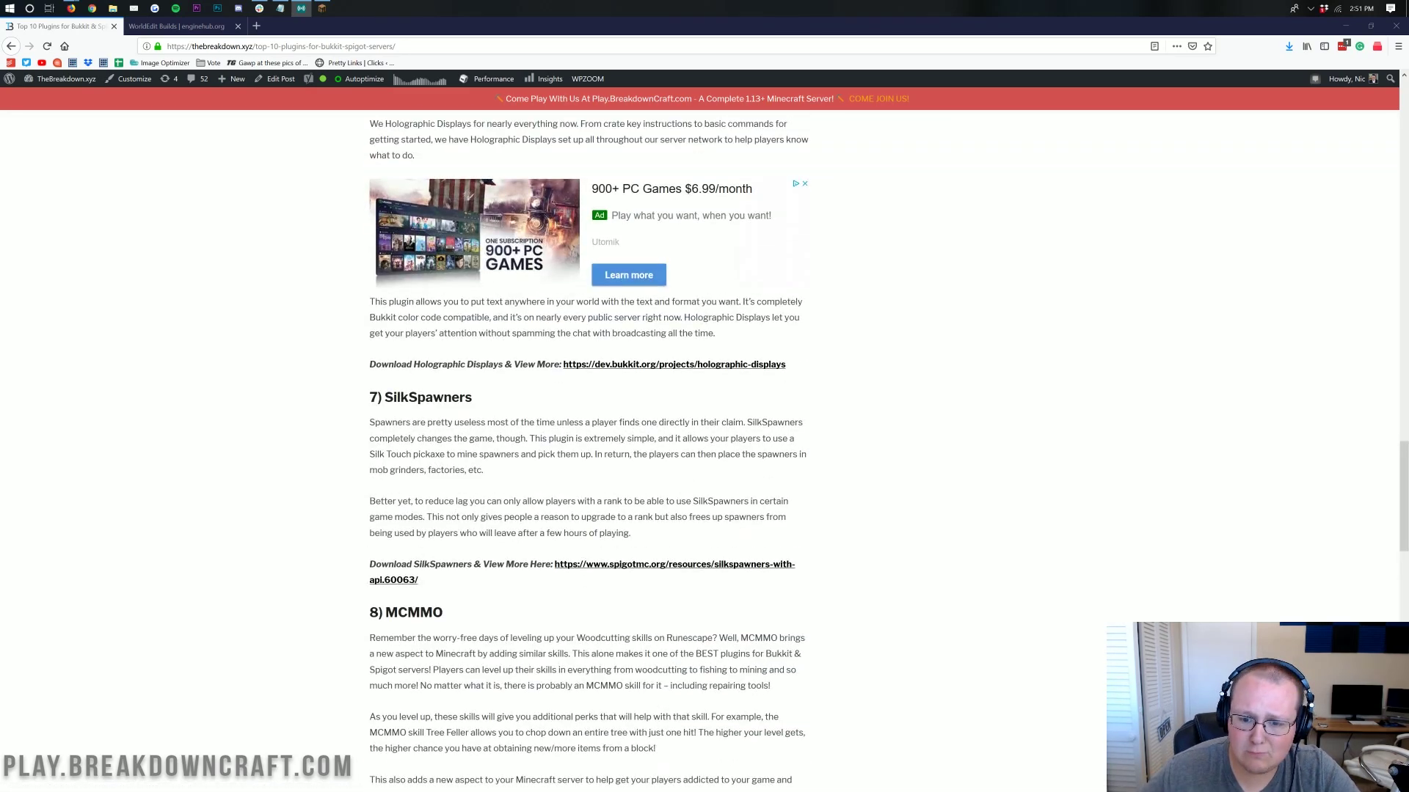
{"action": "scroll", "coordinate": [583, 540], "scroll_direction": "up", "scroll_amount": 20}
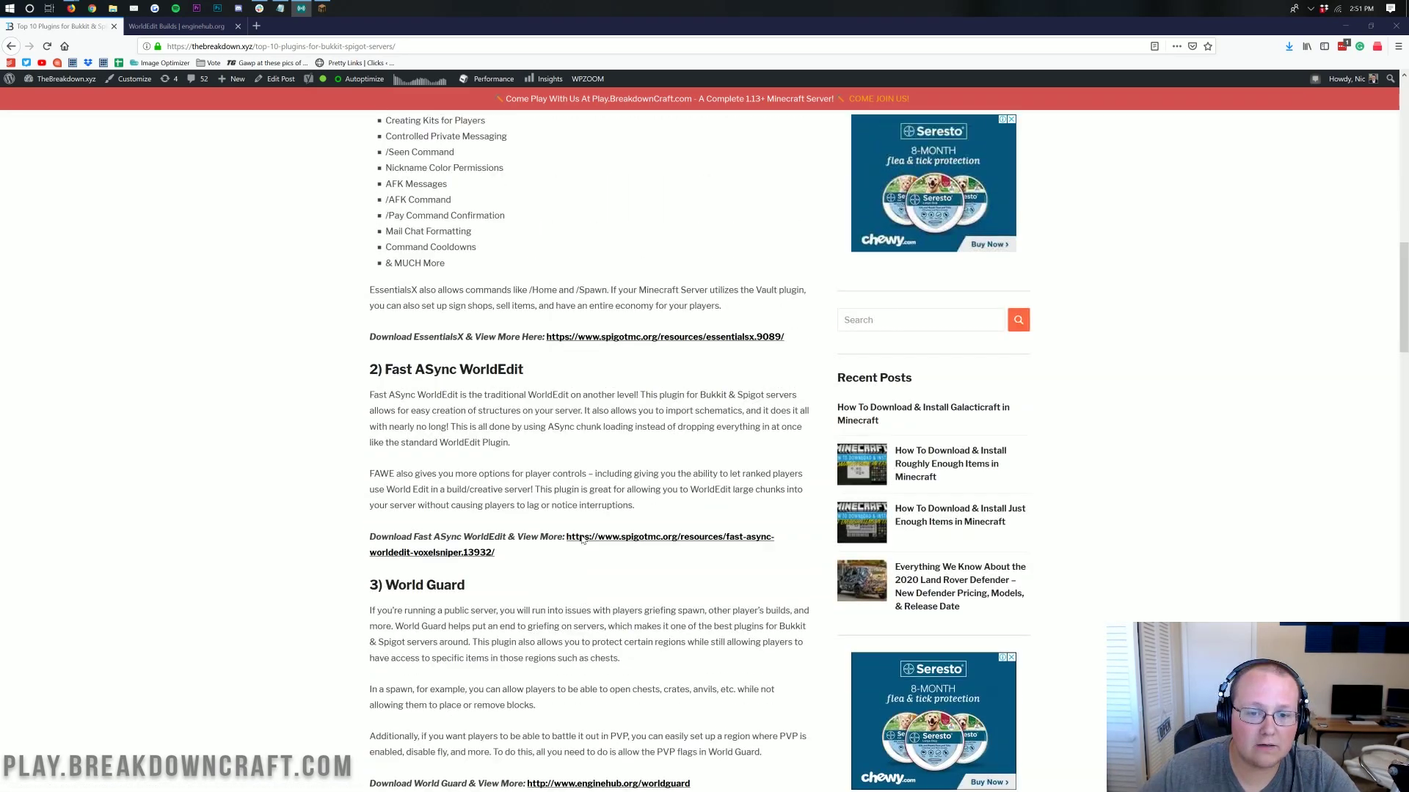
{"action": "scroll", "coordinate": [584, 540], "scroll_direction": "up", "scroll_amount": 8}
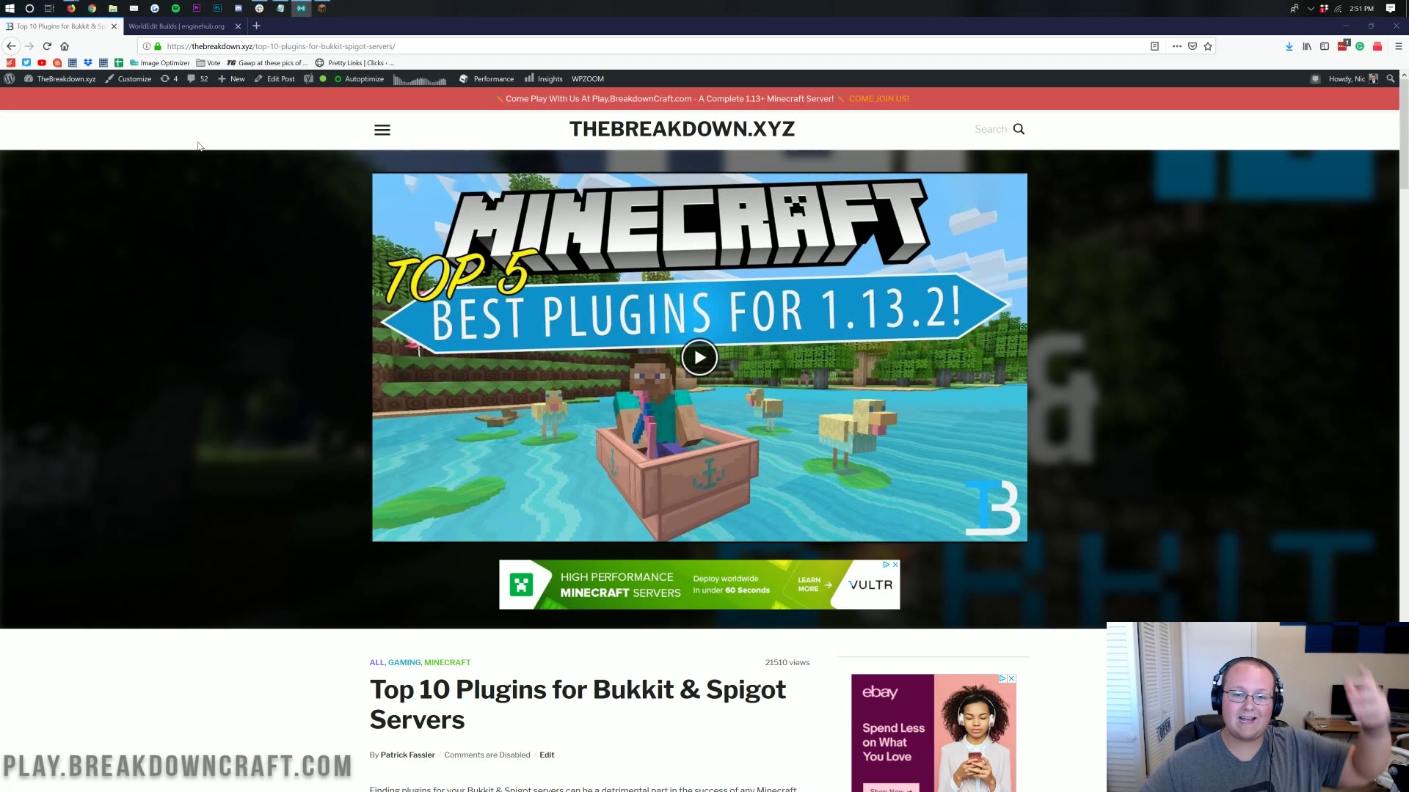
- Download worldedit-bukkit-7.0.0-SNAPSHOT-dist.jar from build #4213 on the WorldEdit Builds page and save the file
{"action": "left_click", "coordinate": [146, 27]}
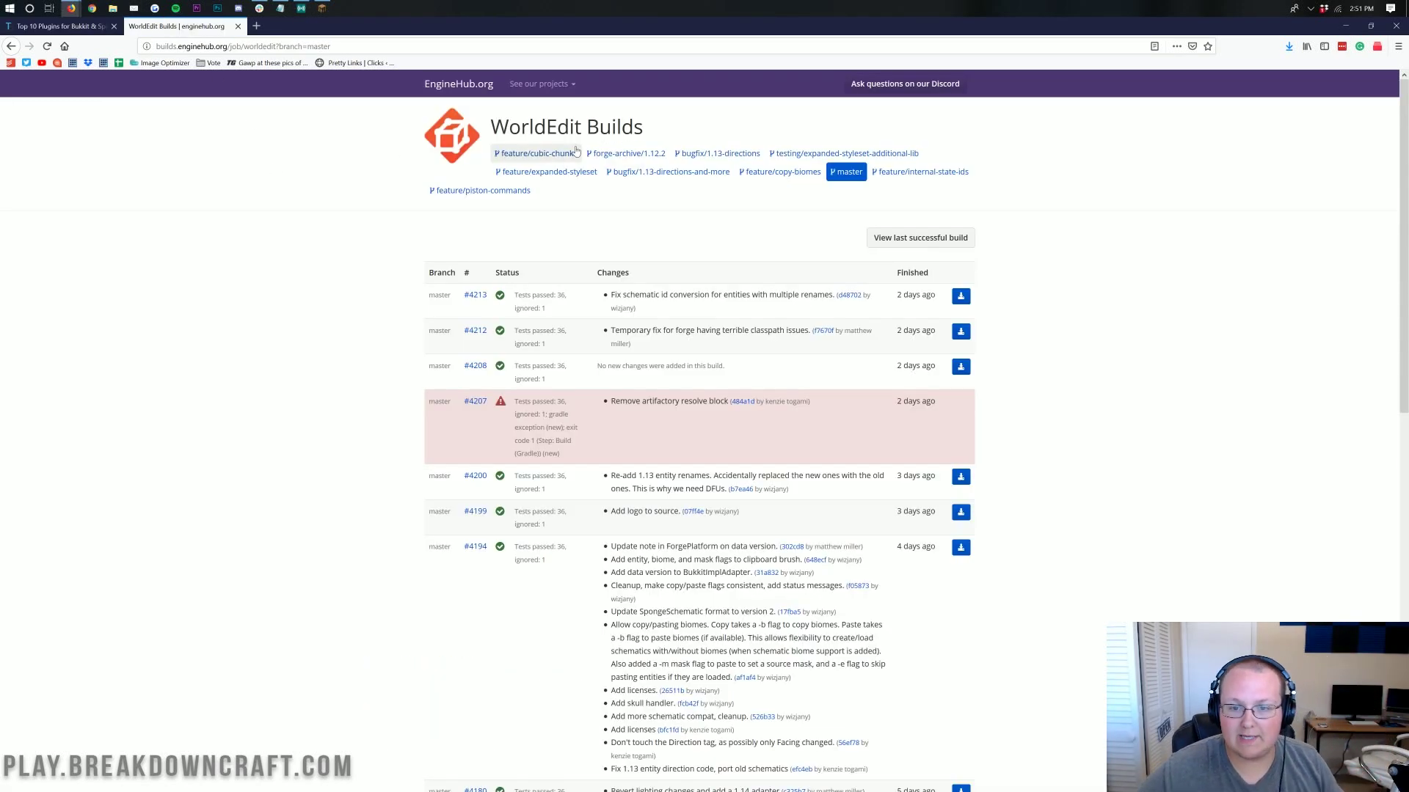
{"action": "left_click_drag", "start_coordinate": [644, 126], "coordinate": [509, 126]}
{"action": "left_click", "coordinate": [508, 126]}
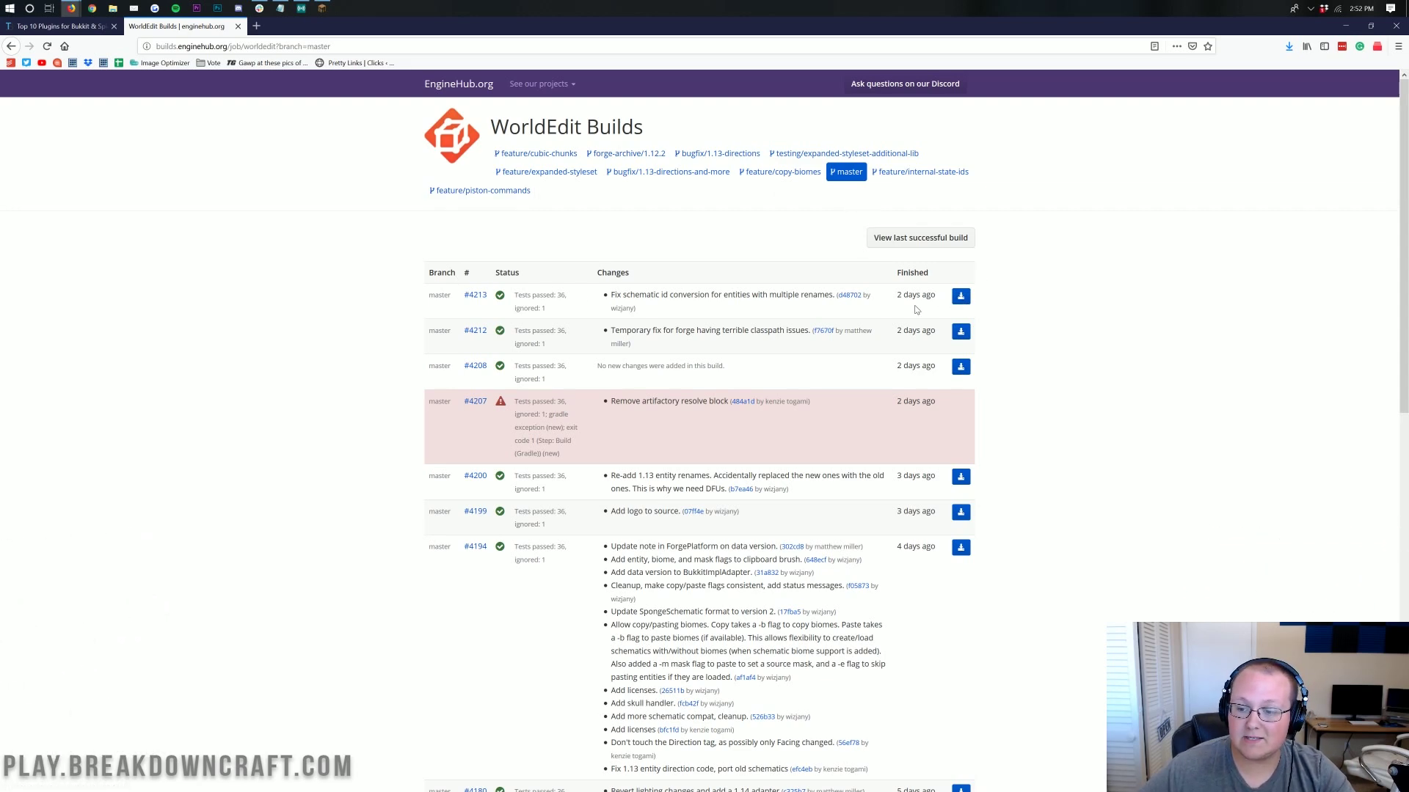
{"action": "left_click", "coordinate": [961, 301]}
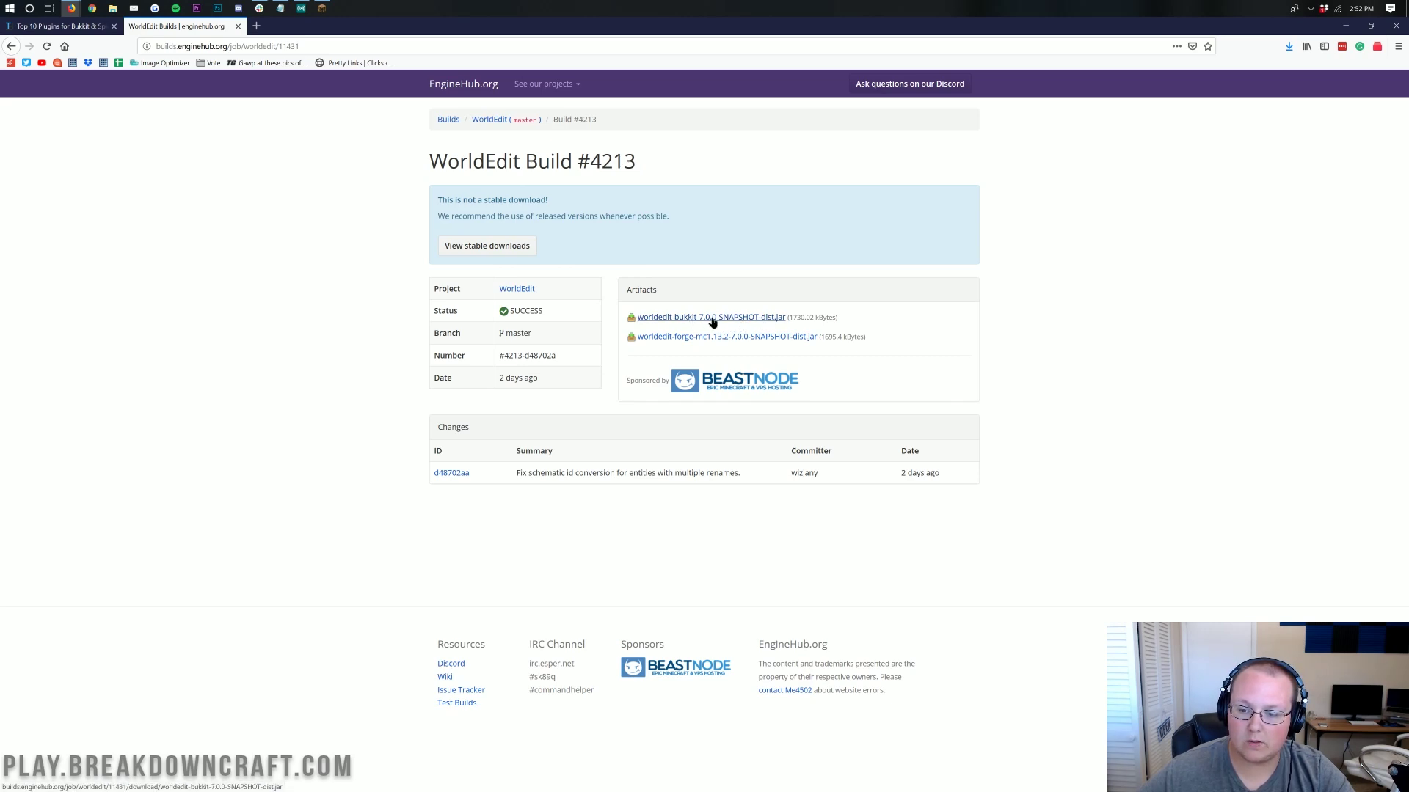
{"action": "left_click", "coordinate": [713, 320]}
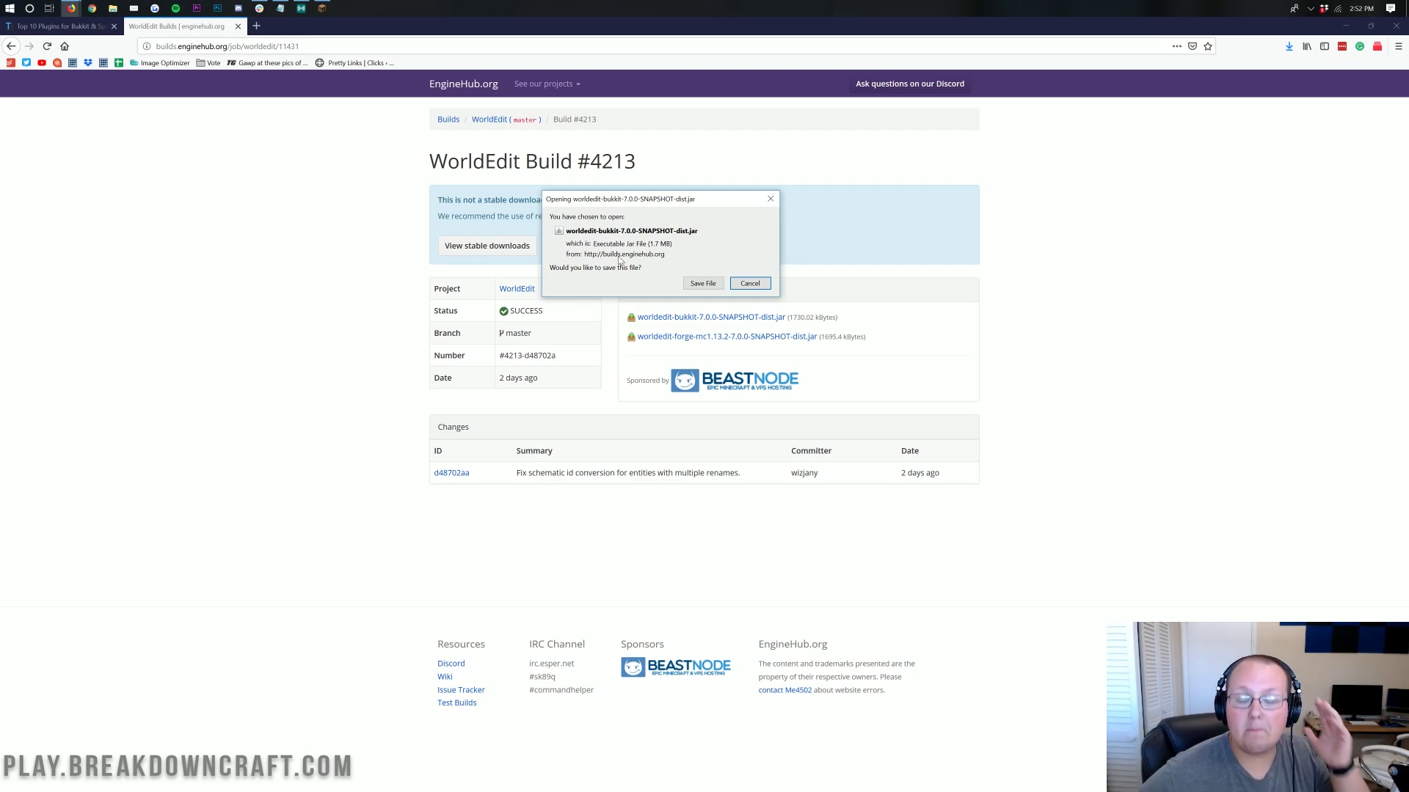
{"action": "left_click", "coordinate": [702, 283]}
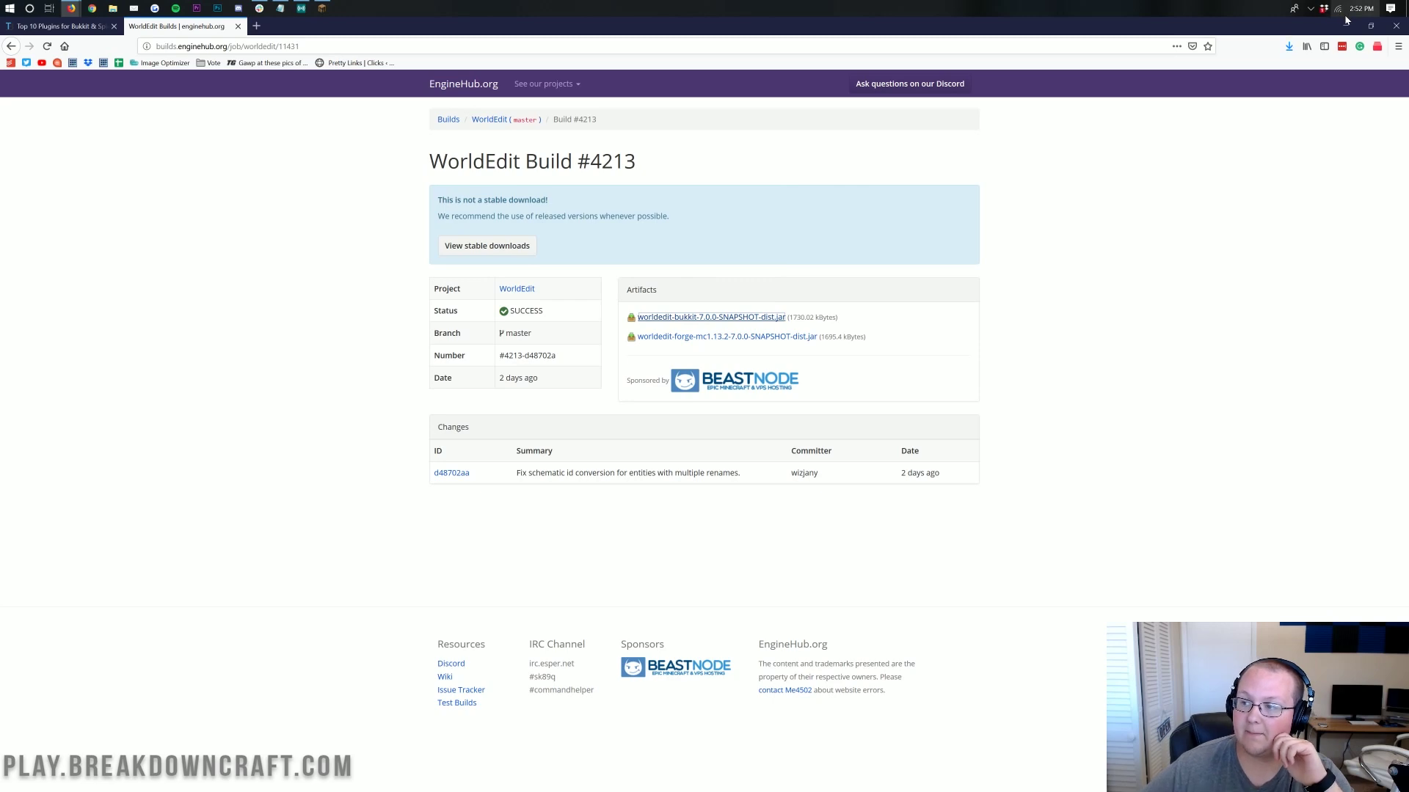
- Minimize the browser and place the WorldEdit jar and the server folder side by side on the desktop
{"action": "left_click", "coordinate": [1347, 24]}
{"action": "left_click_drag", "start_coordinate": [577, 205], "coordinate": [485, 220]}
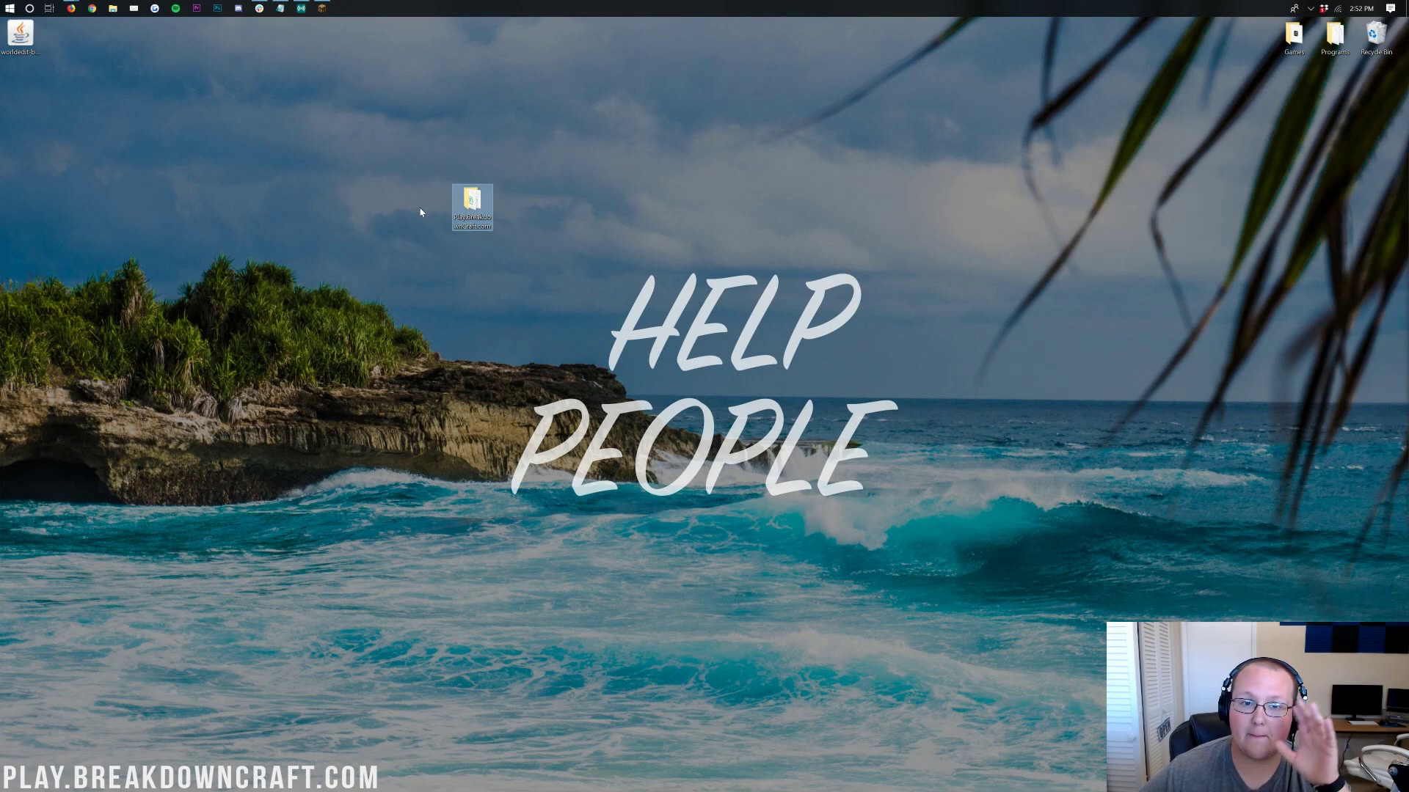
{"action": "left_click_drag", "start_coordinate": [22, 33], "coordinate": [367, 159]}
{"action": "left_click_drag", "start_coordinate": [472, 196], "coordinate": [513, 163]}
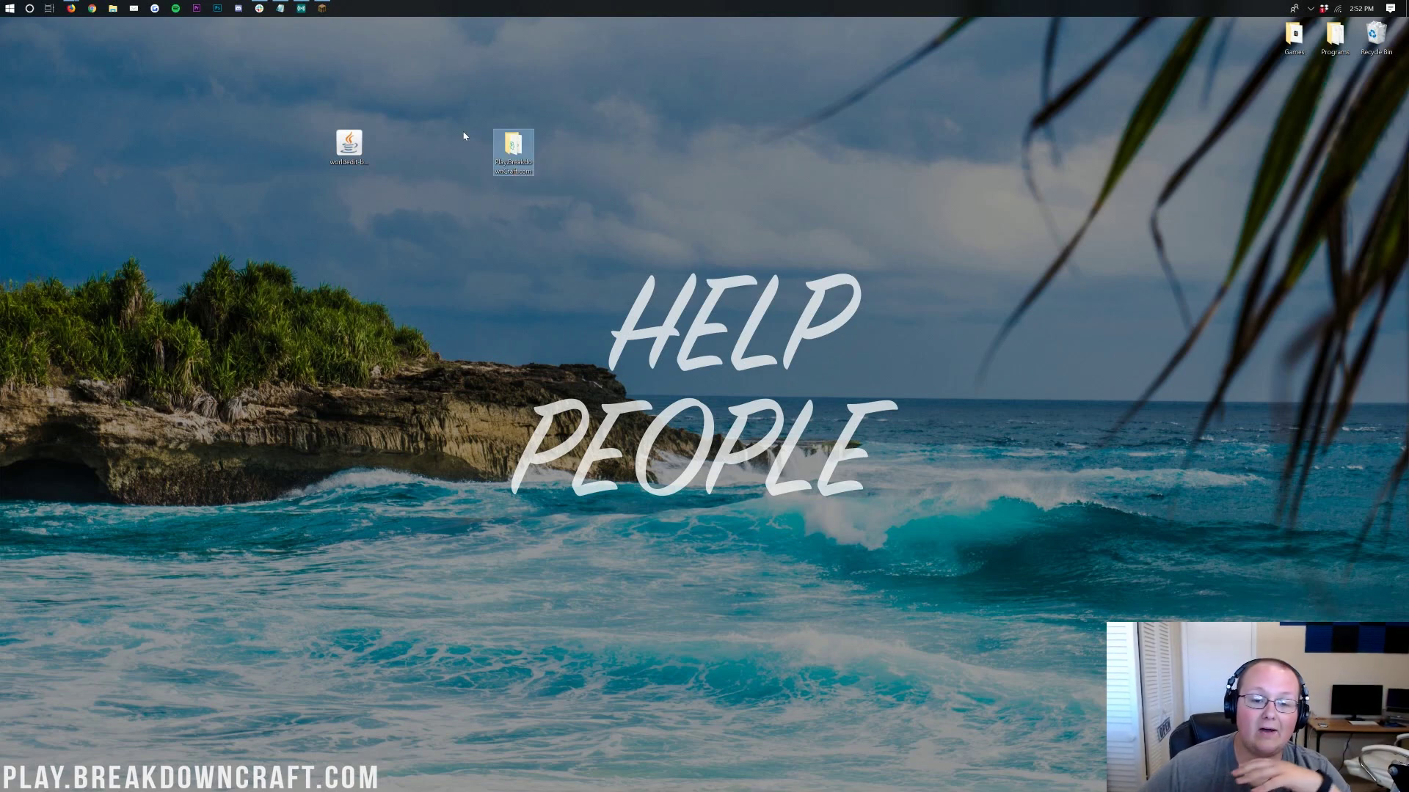
{"action": "left_click", "coordinate": [361, 151]}
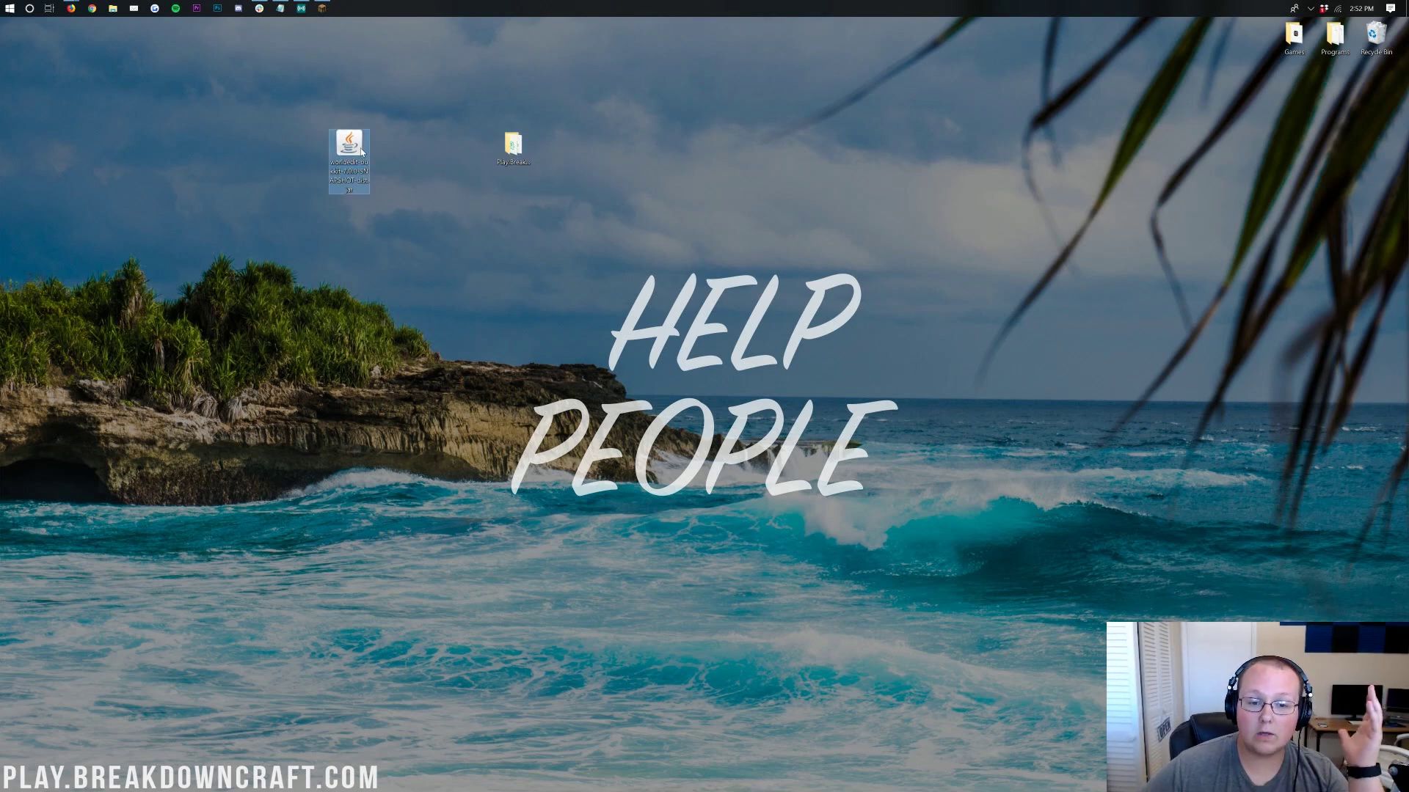
- Search Windows for downloads, view the Downloads folder and close its window
{"action": "left_click", "coordinate": [4, 6]}
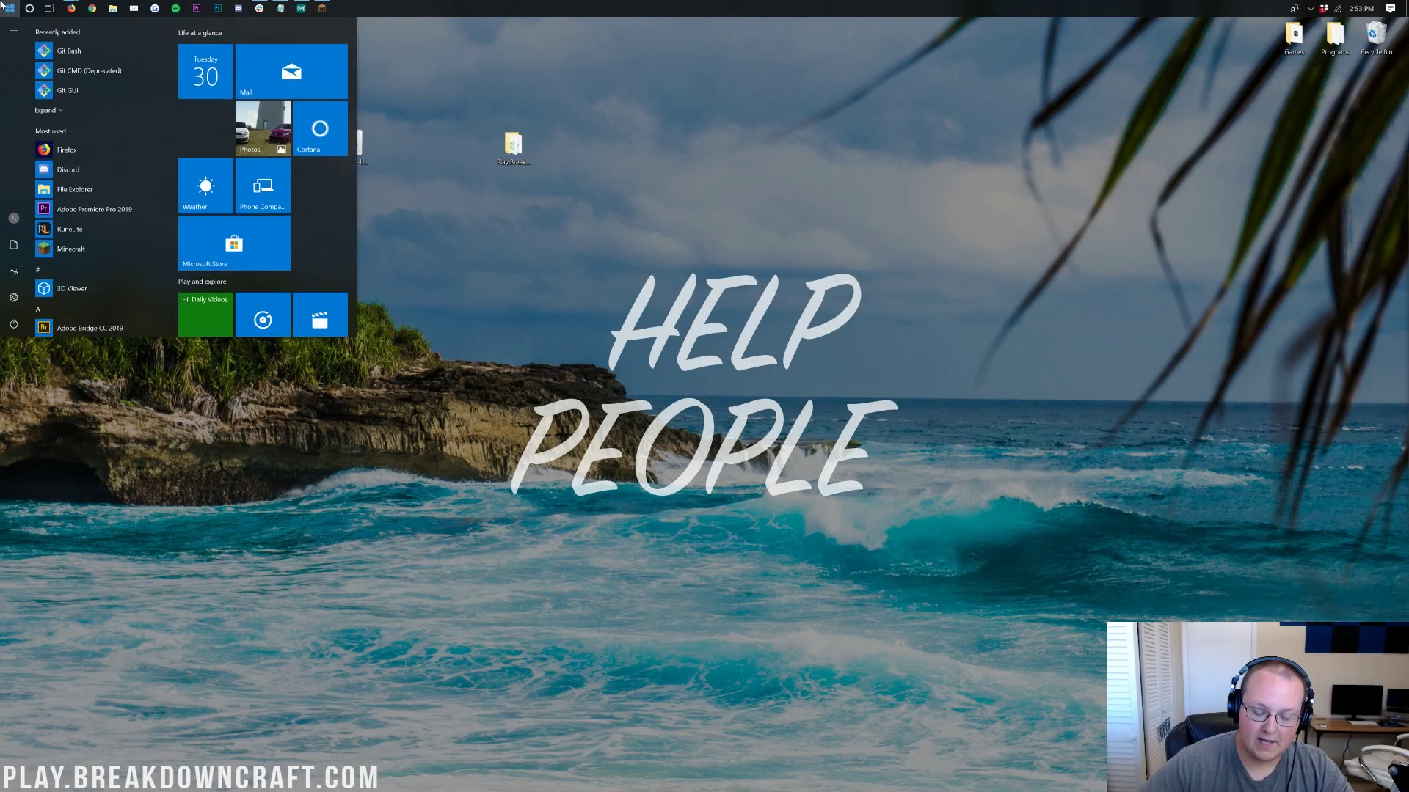
{"action": "type", "text": "downloads"}
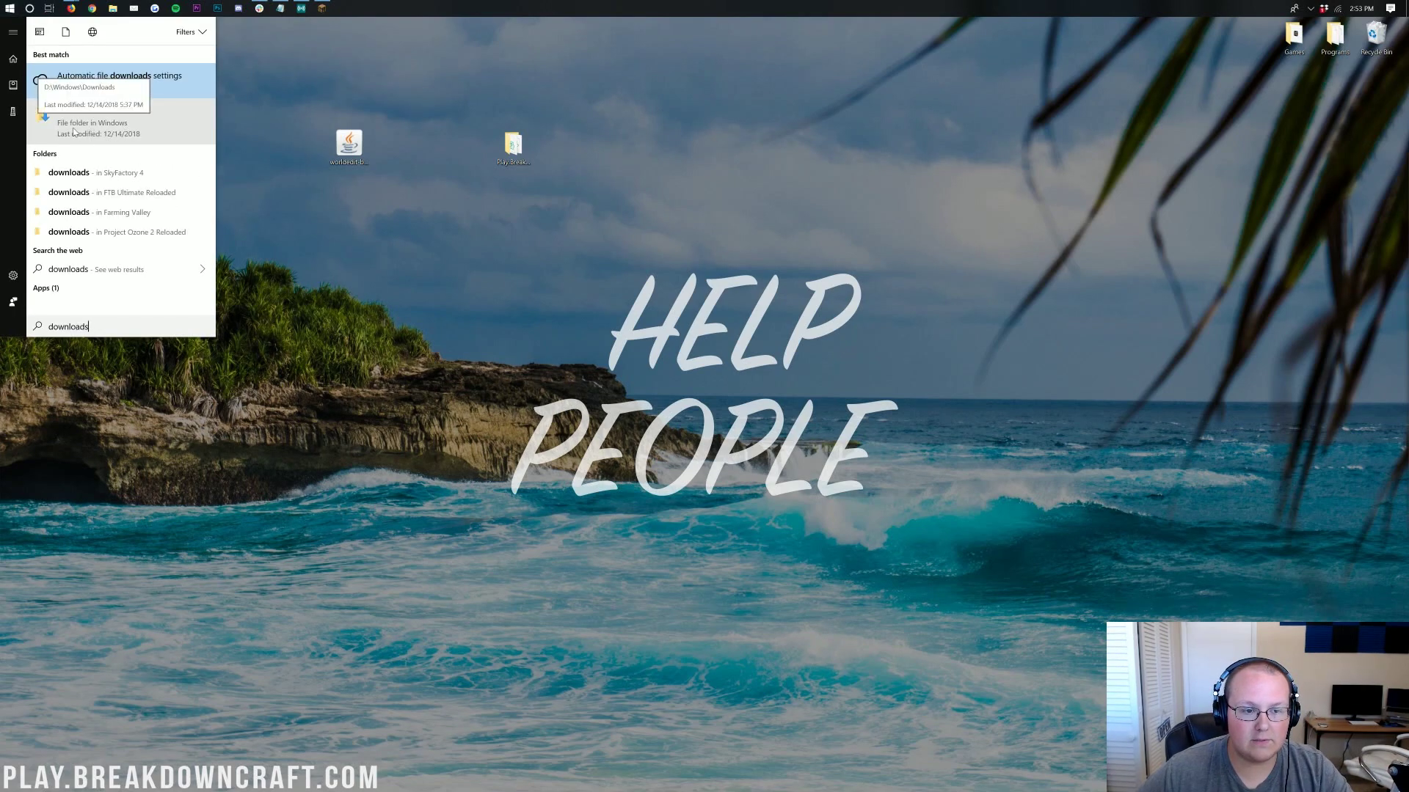
{"action": "left_click", "coordinate": [116, 130]}
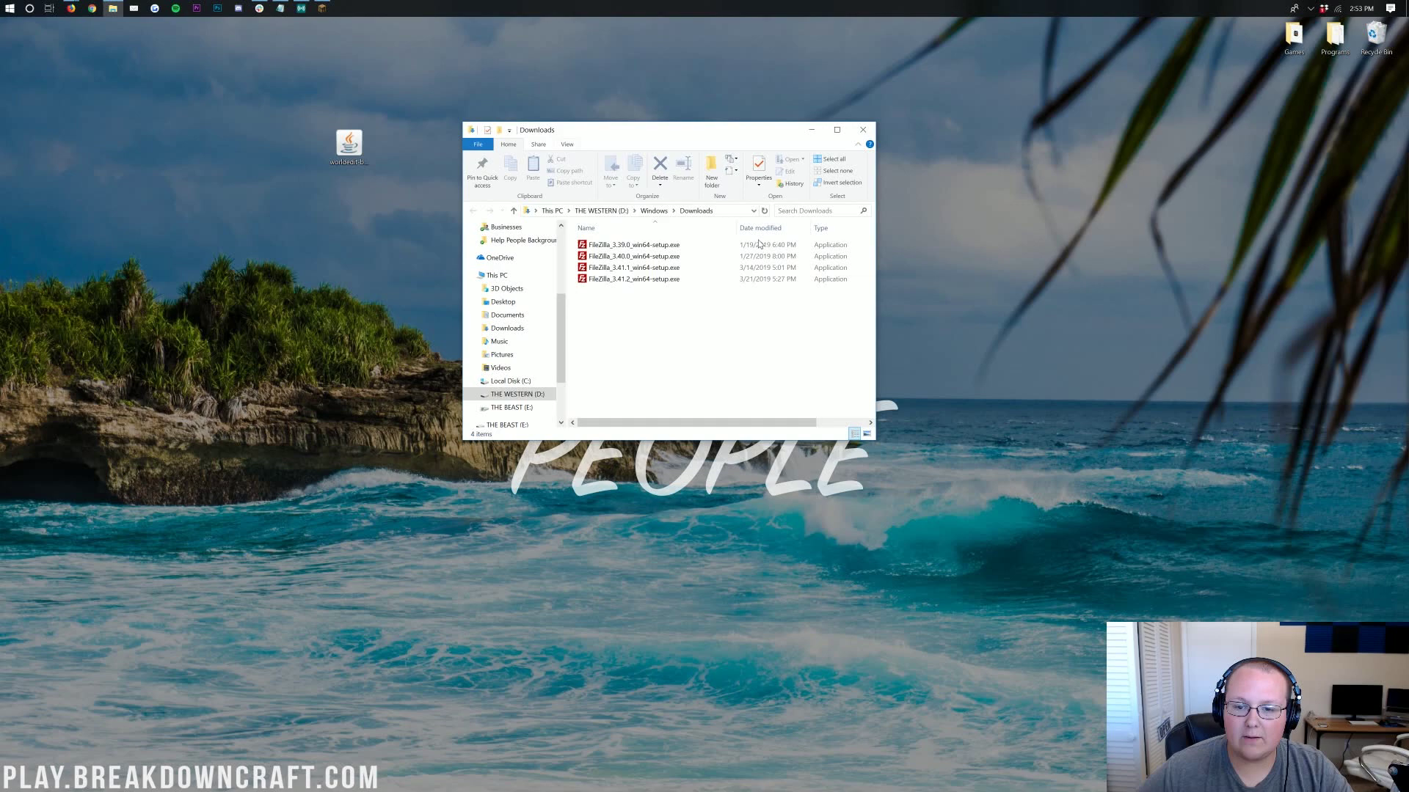
{"action": "mouse_move", "coordinate": [348, 145]}
{"action": "left_mouse_down"}
{"action": "mouse_move", "coordinate": [337, 238]}
{"action": "mouse_move", "coordinate": [803, 273]}
{"action": "mouse_move", "coordinate": [569, 319]}
{"action": "mouse_move", "coordinate": [212, 156]}
{"action": "mouse_move", "coordinate": [396, 139]}
{"action": "mouse_move", "coordinate": [354, 142]}
{"action": "left_mouse_up"}
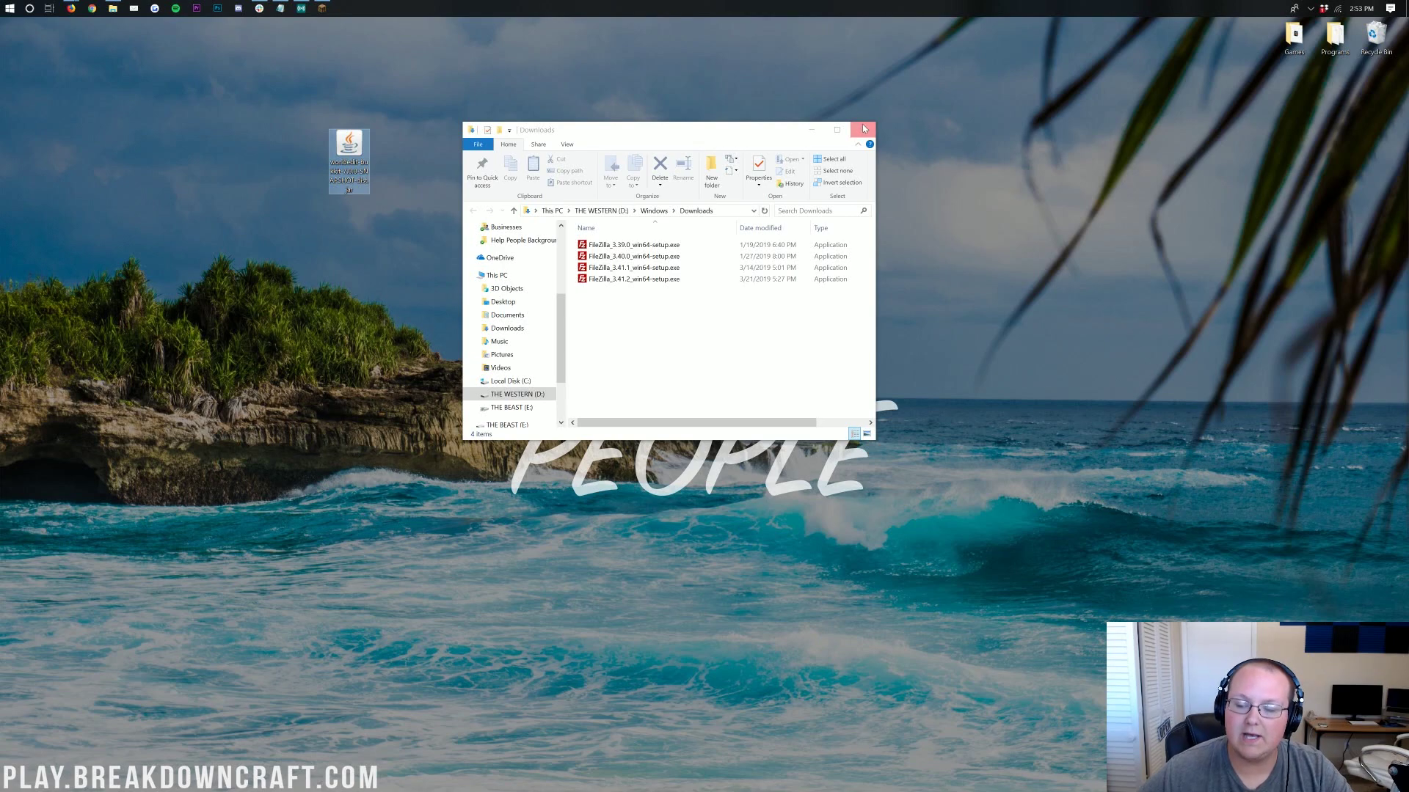
{"action": "left_click", "coordinate": [863, 128]}
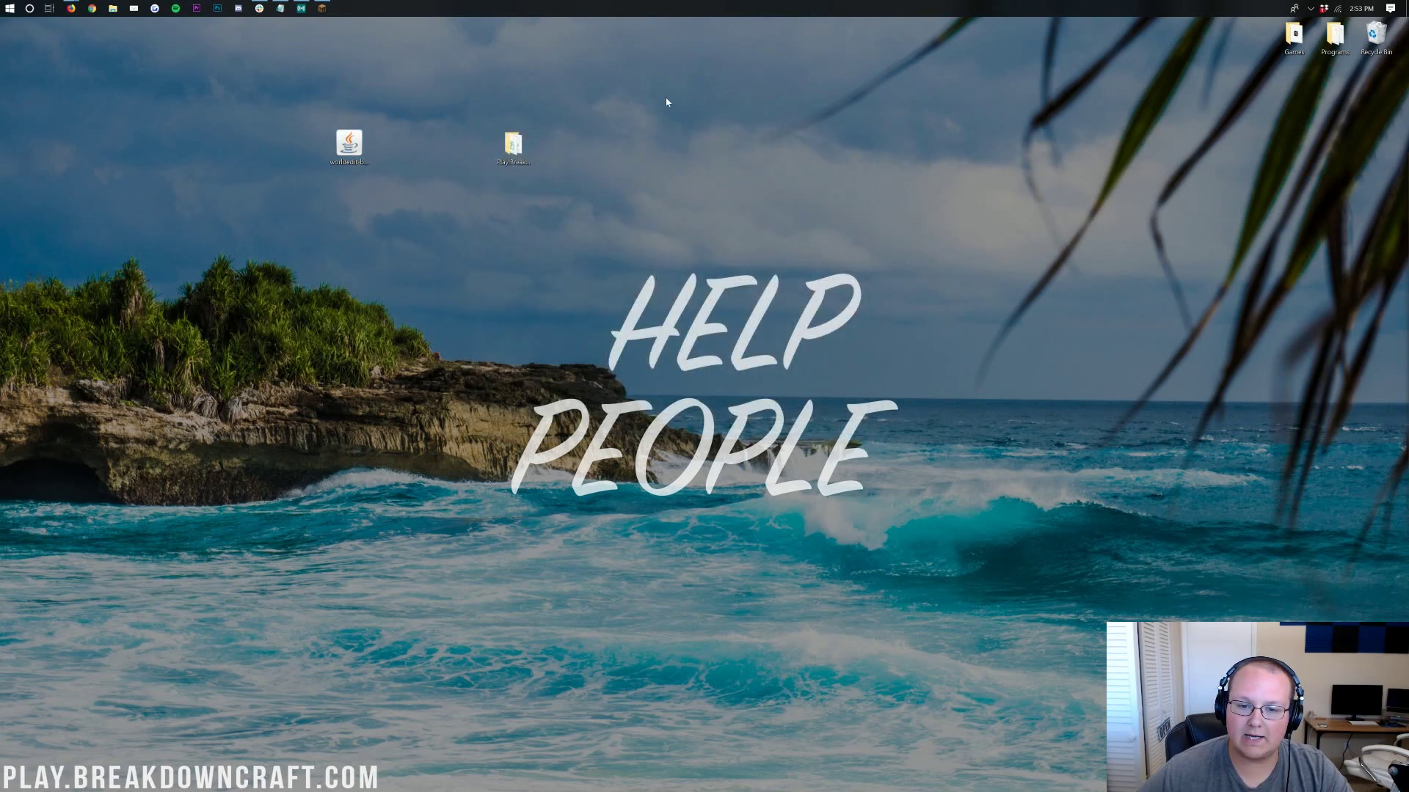
- Move the WorldEdit jar from the desktop into the plugins folder of the Play.BreakdownCraft.com server folder
{"action": "double_click", "coordinate": [513, 144]}
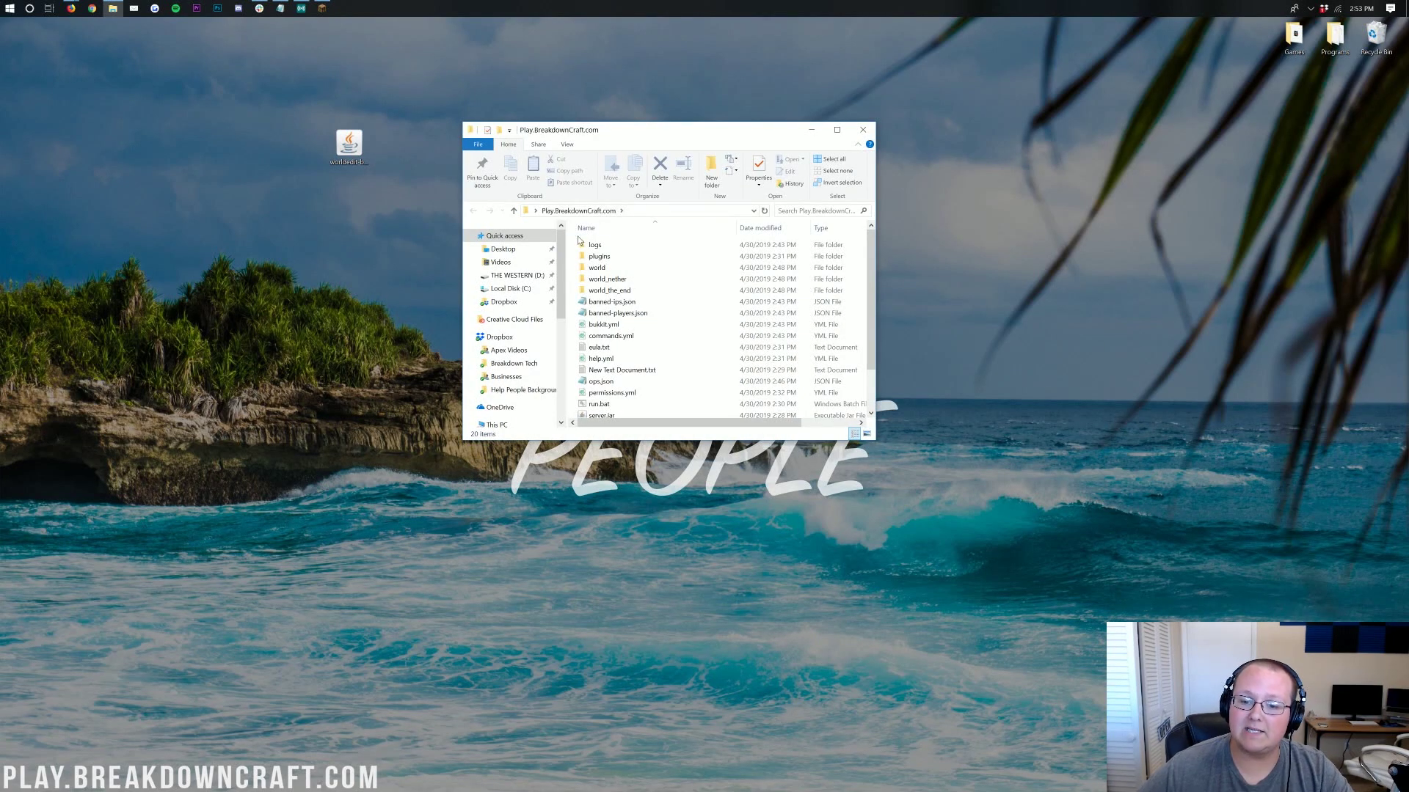
{"action": "double_click", "coordinate": [600, 257]}
{"action": "key", "text": "alt+Left"}
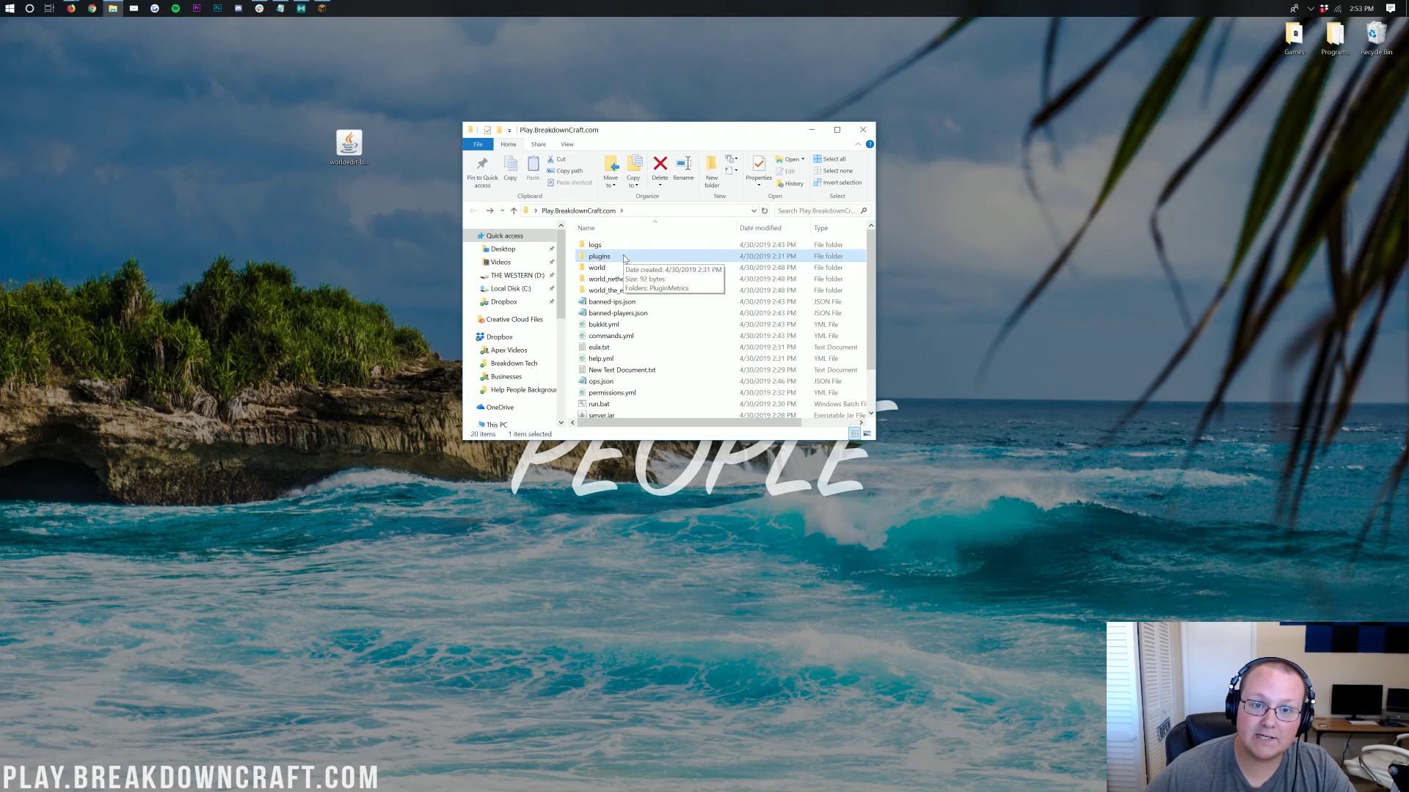
{"action": "double_click", "coordinate": [601, 257]}
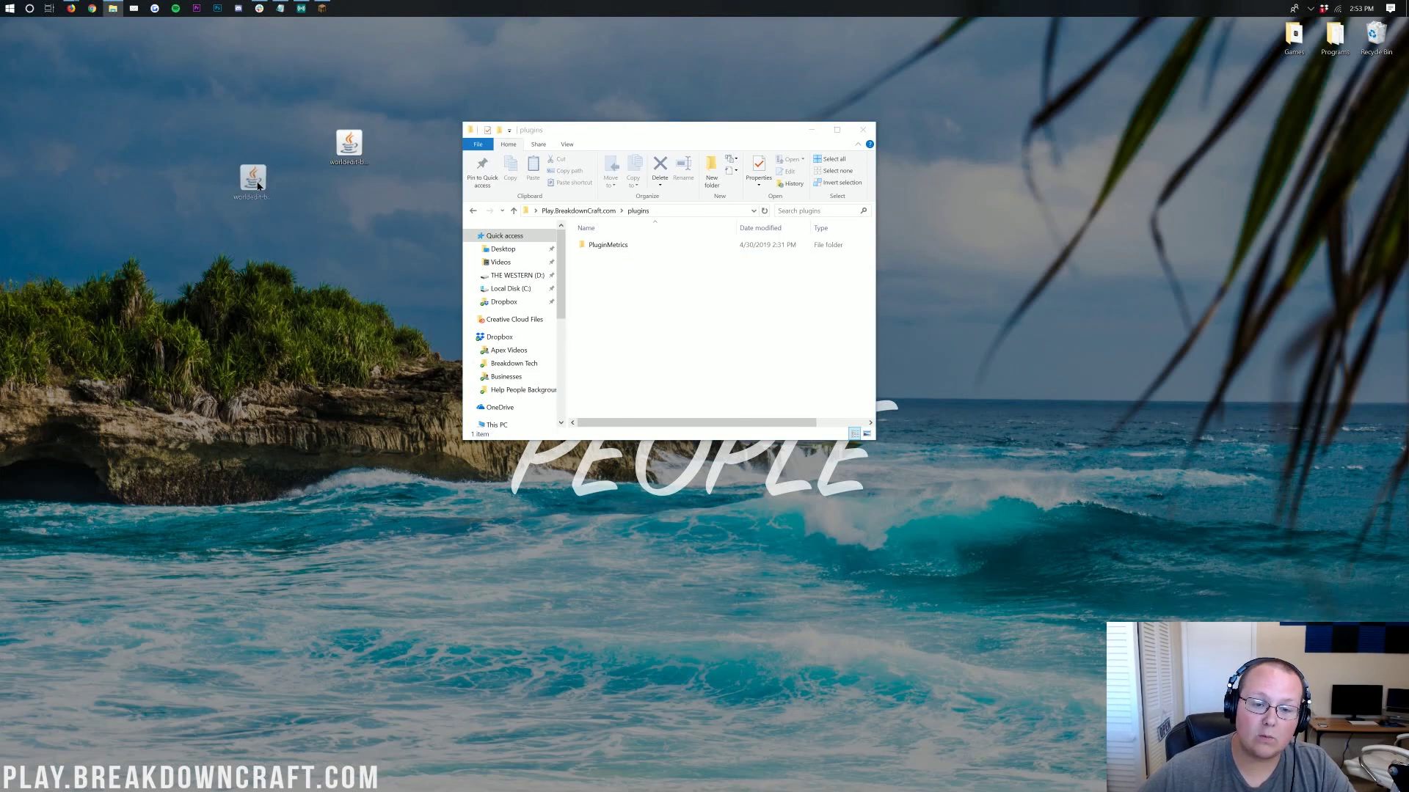
{"action": "left_click_drag", "start_coordinate": [636, 409], "coordinate": [715, 283]}
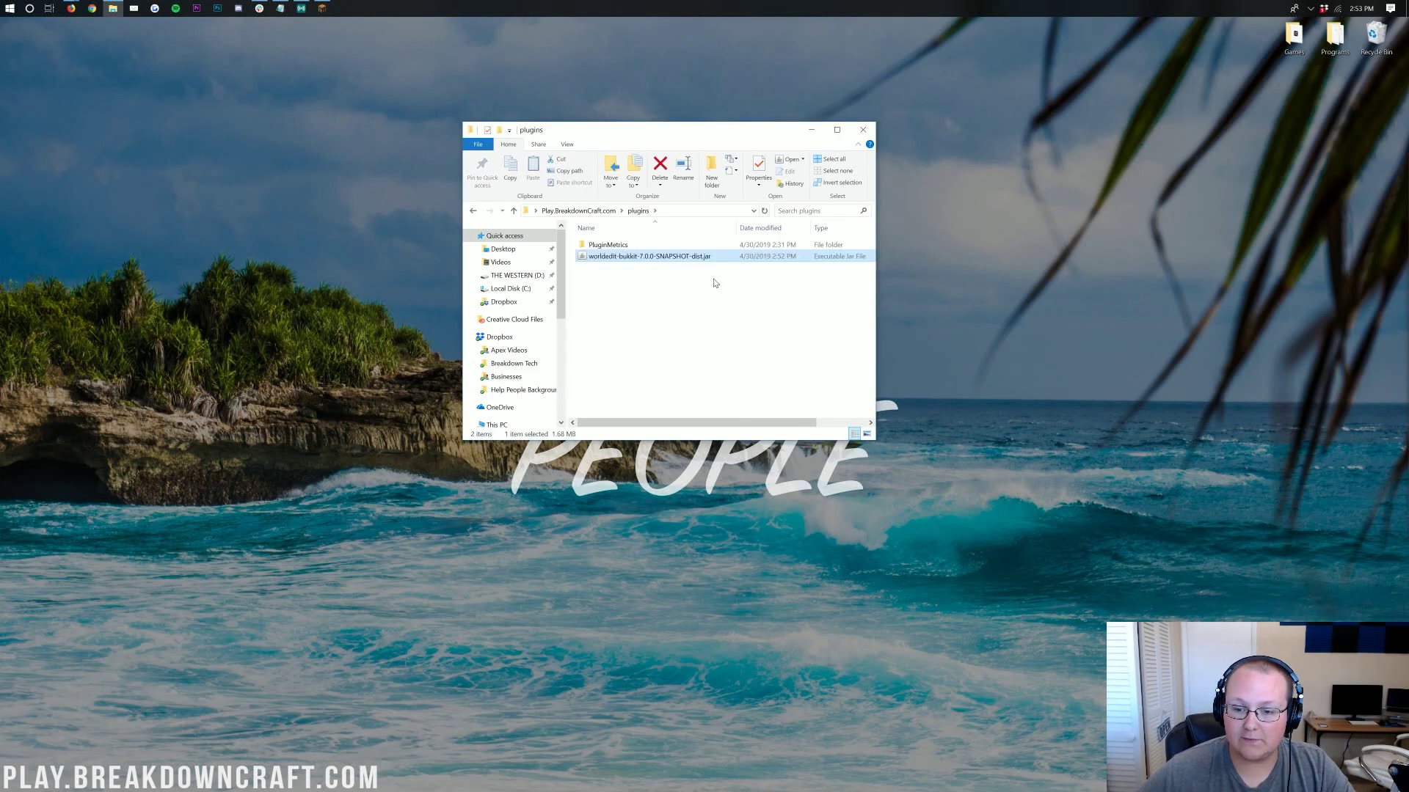
{"action": "left_click", "coordinate": [716, 283]}
- Start the server with run.bat from the Play.BreakdownCraft.com folder and refresh the multiplayer server list in Minecraft 1.14
{"action": "left_click", "coordinate": [513, 211]}
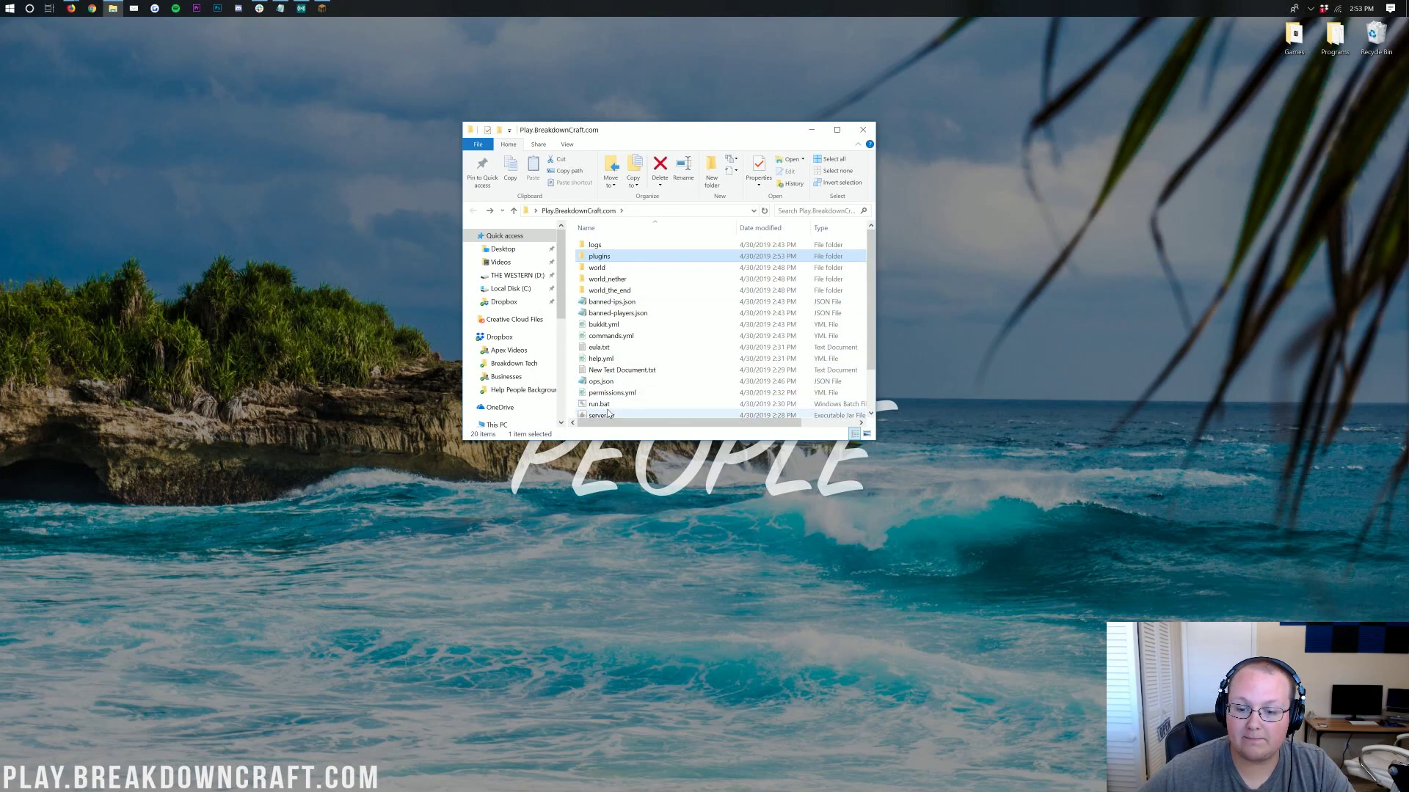
{"action": "double_click", "coordinate": [608, 406]}
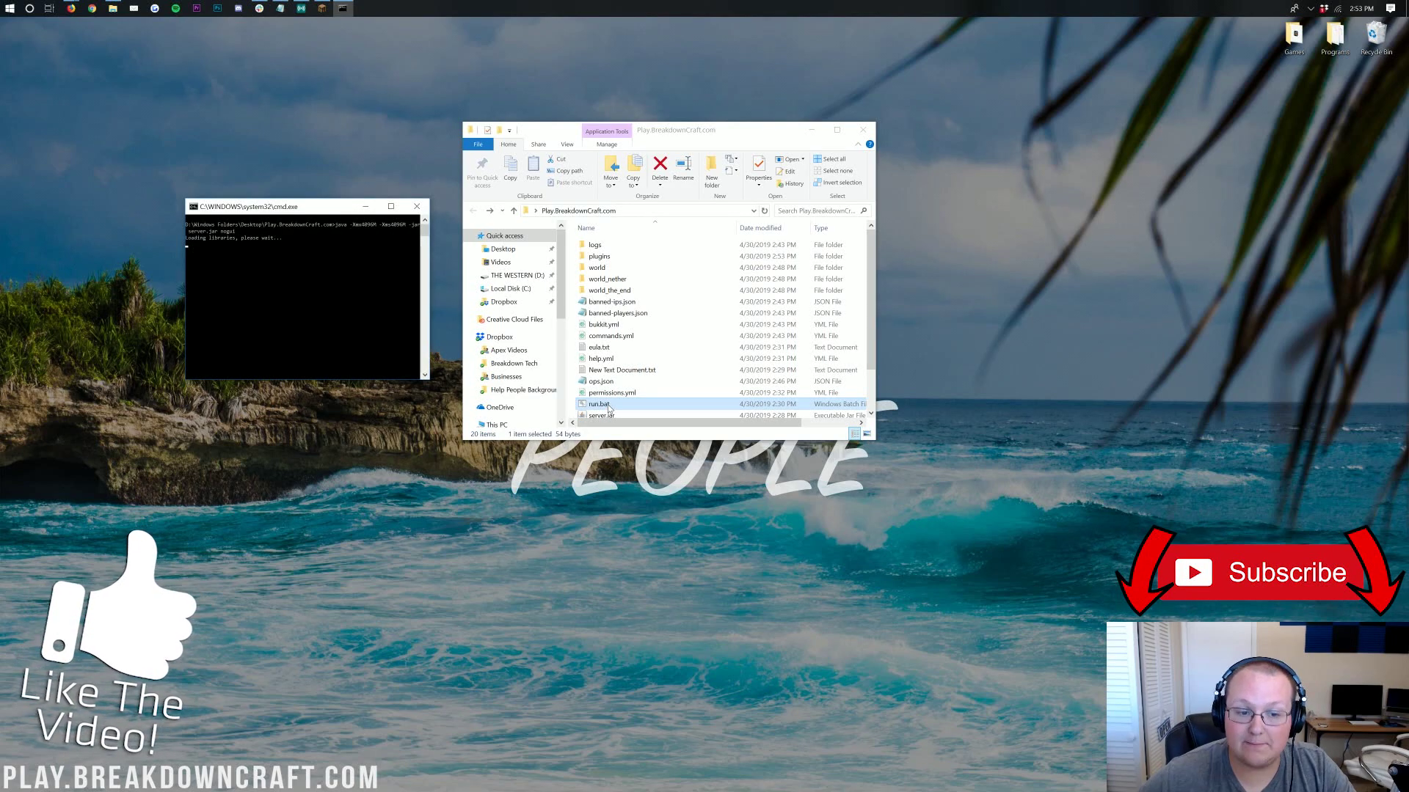
{"action": "left_click", "coordinate": [321, 8]}
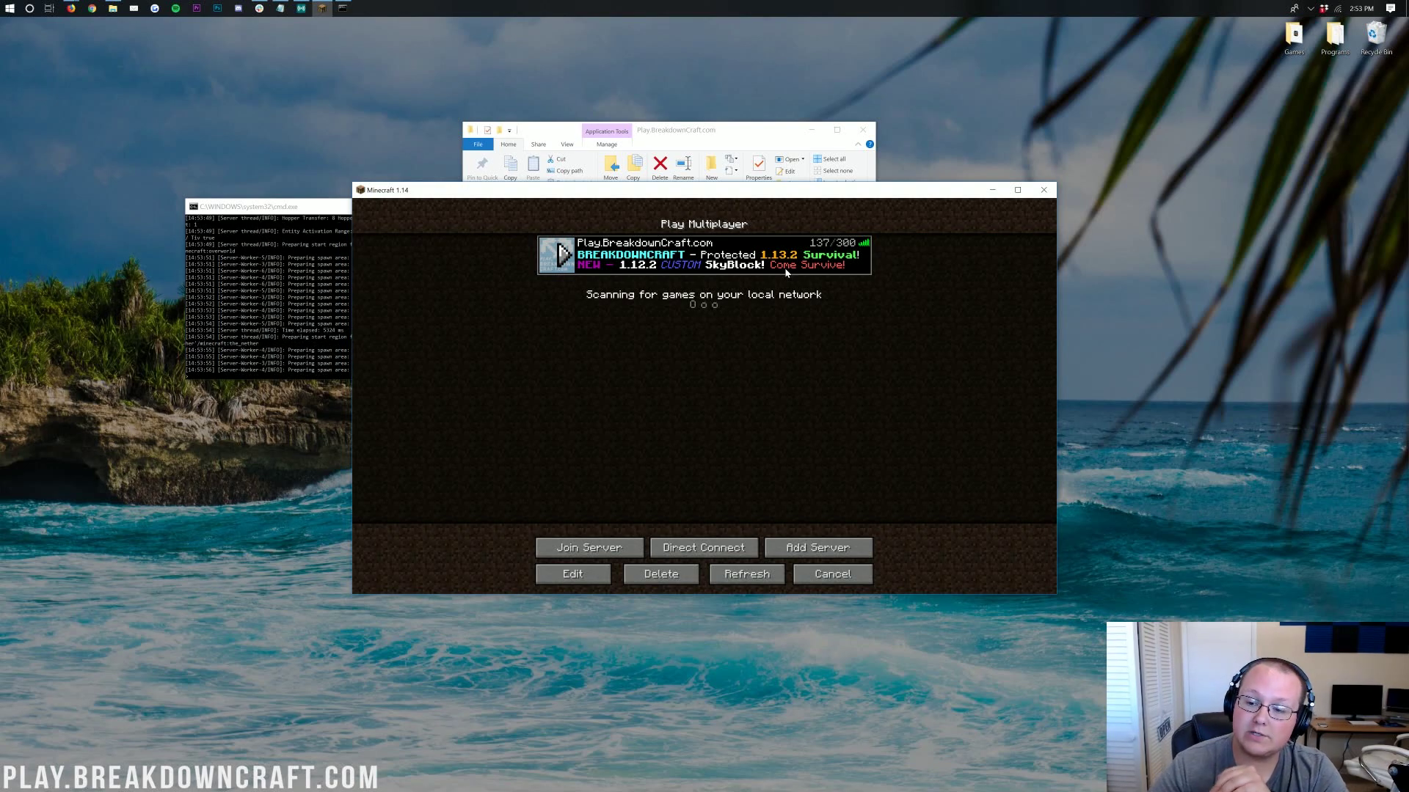
{"action": "left_click", "coordinate": [747, 574]}
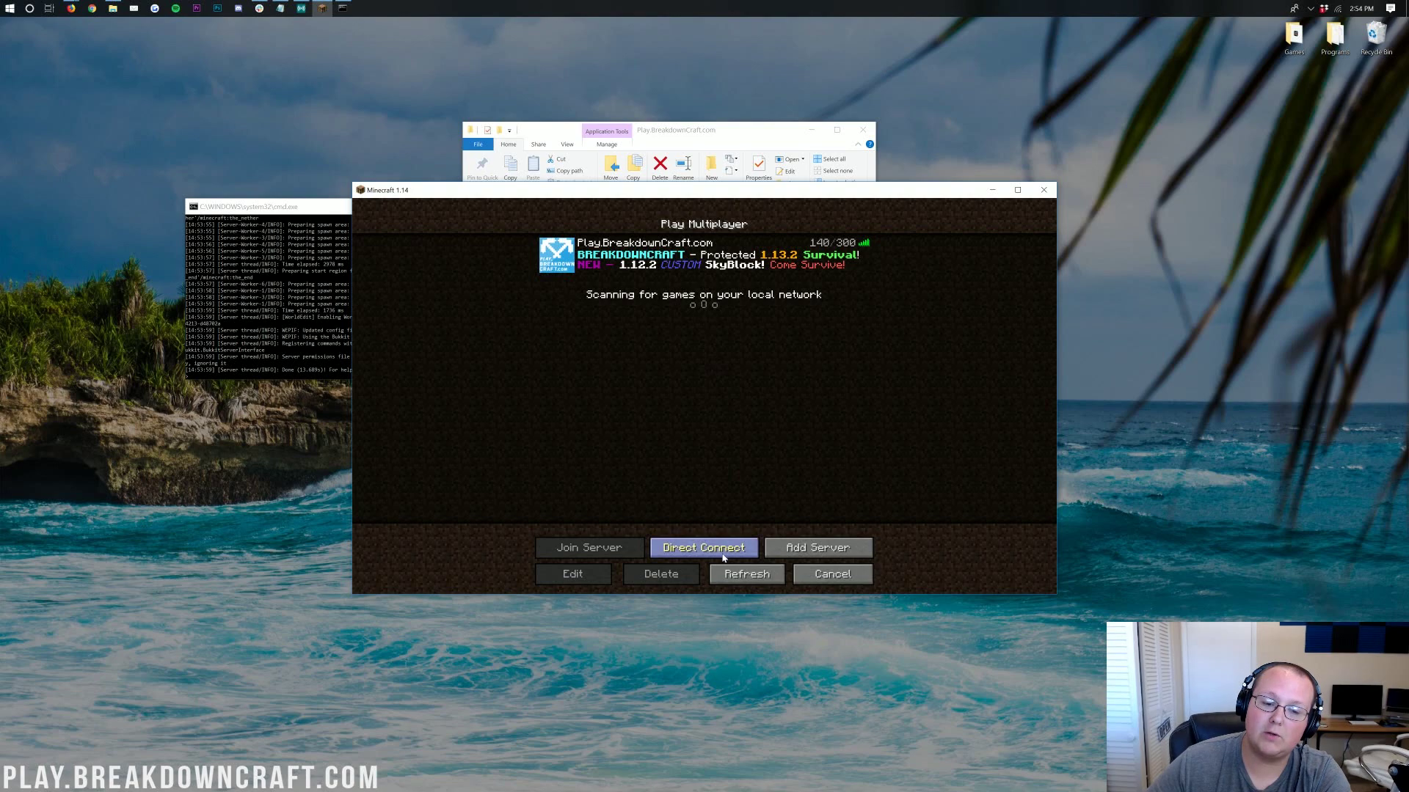
{"action": "left_click", "coordinate": [279, 353]}
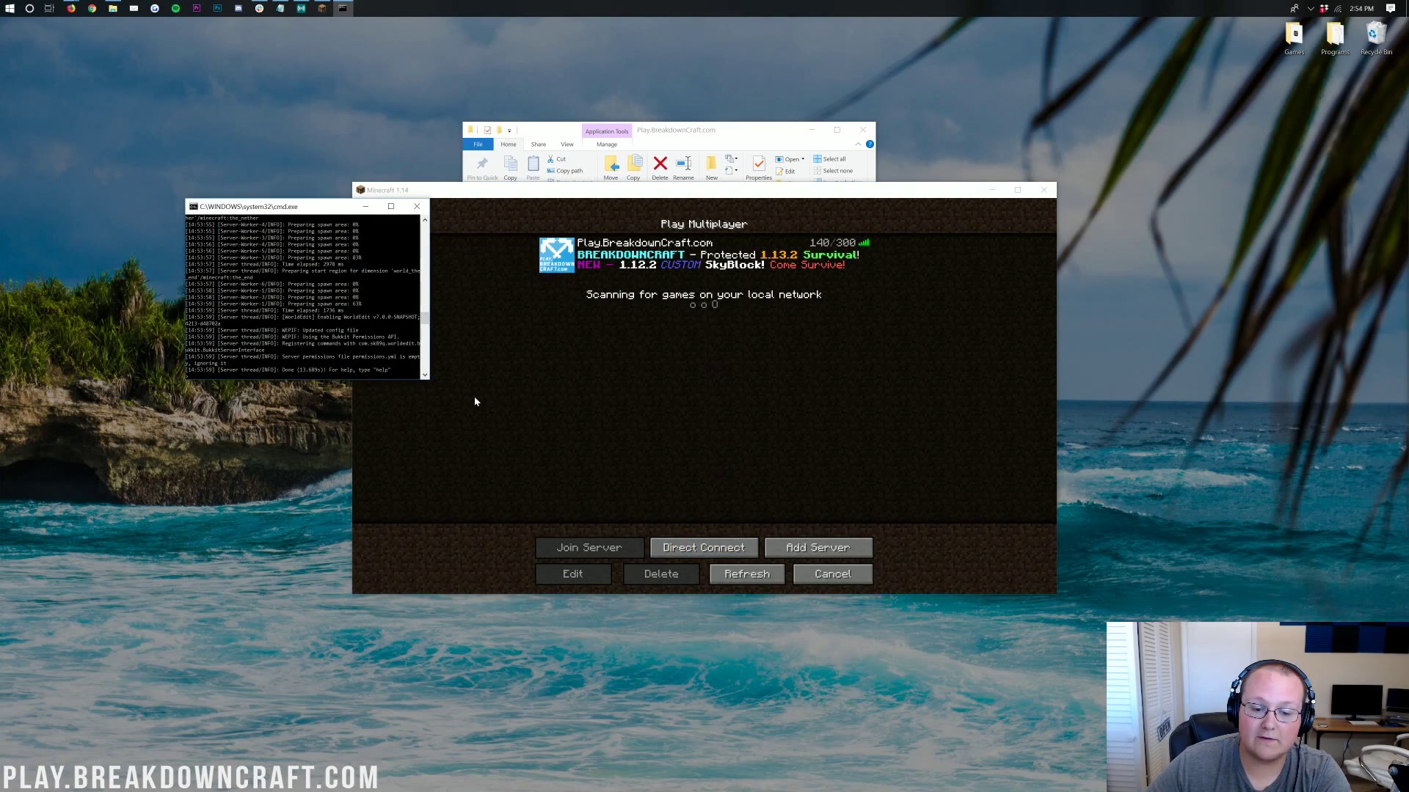
- Join the newly started server by direct connection and walk forward onto the snowy plain
{"action": "left_click", "coordinate": [685, 547]}
{"action": "left_click", "coordinate": [689, 429]}
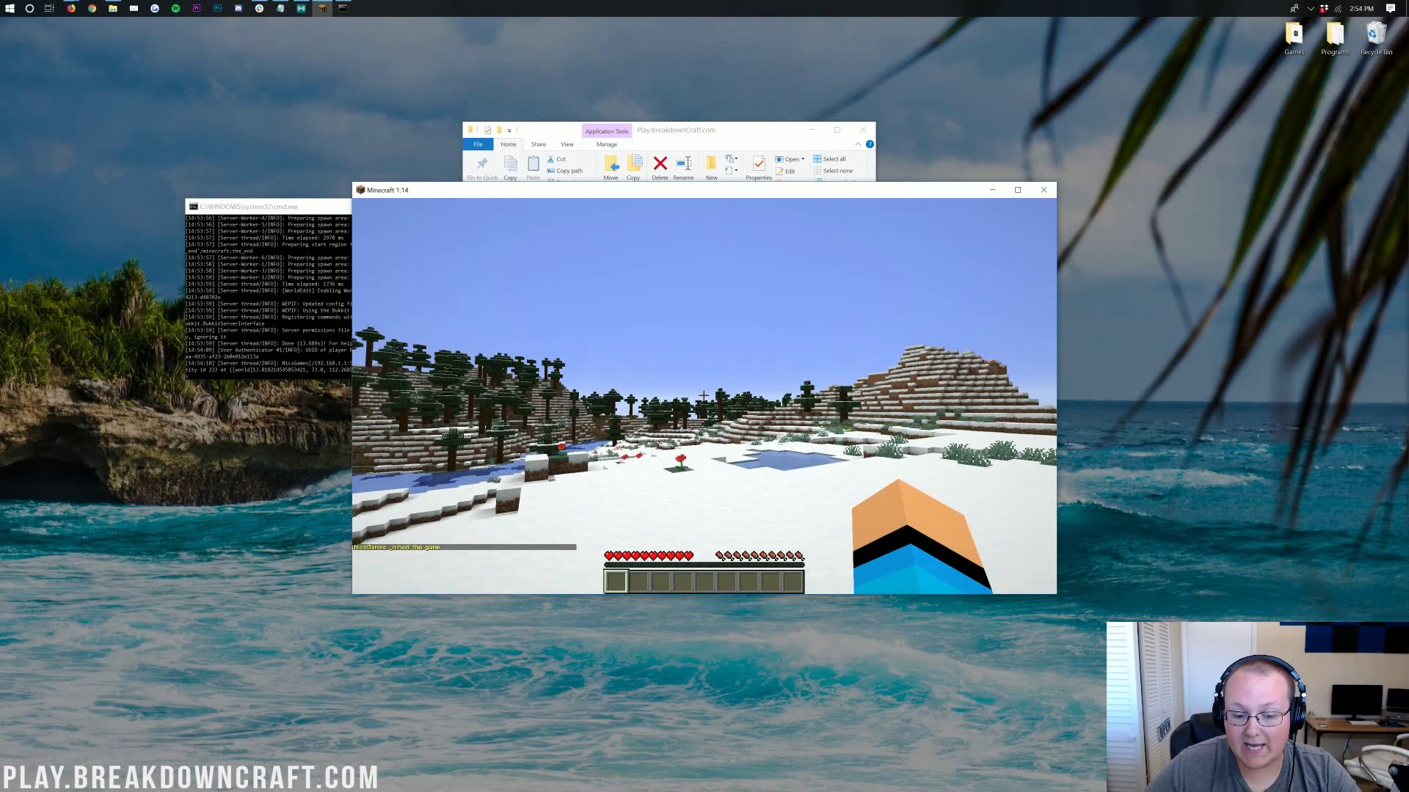
{"action": "key", "text": "w"}
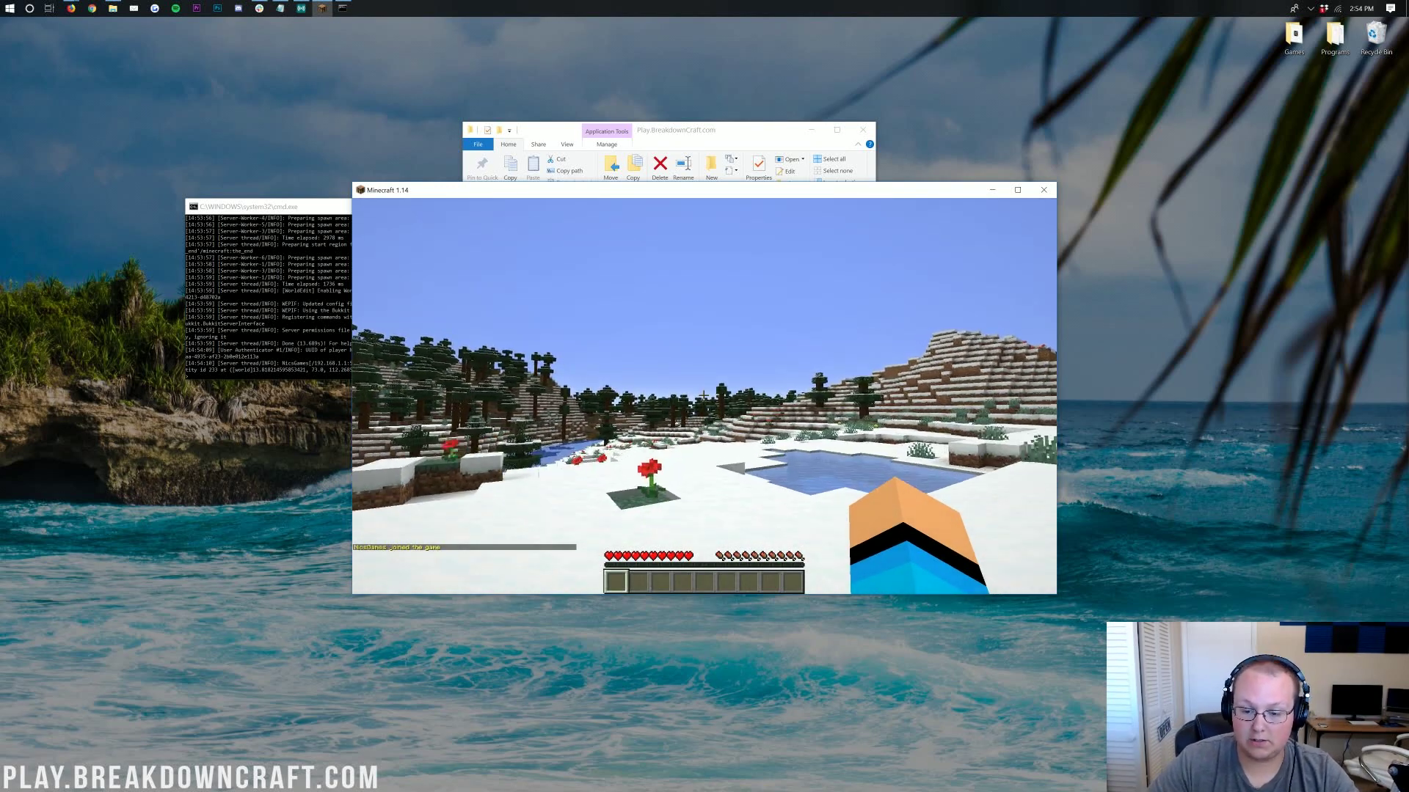
- Get the WorldEdit selection axe with the //wand command
{"action": "key", "text": "slash"}
{"action": "type", "text": "/wand"}
{"action": "key", "text": "Return"}
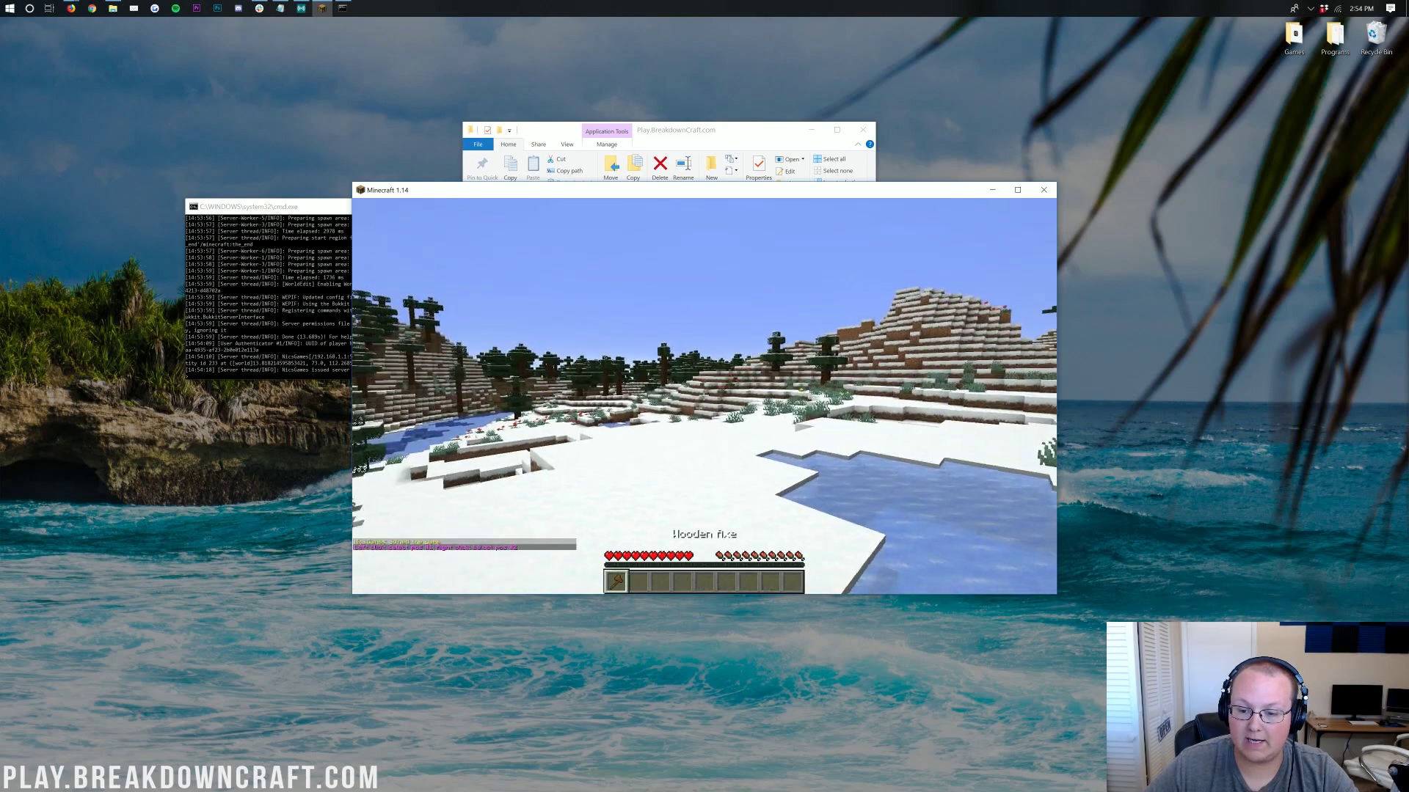
- Walk to a flat patch of snow and mark the region's first and second positions with the wooden axe
{"action": "key", "text": "w"}
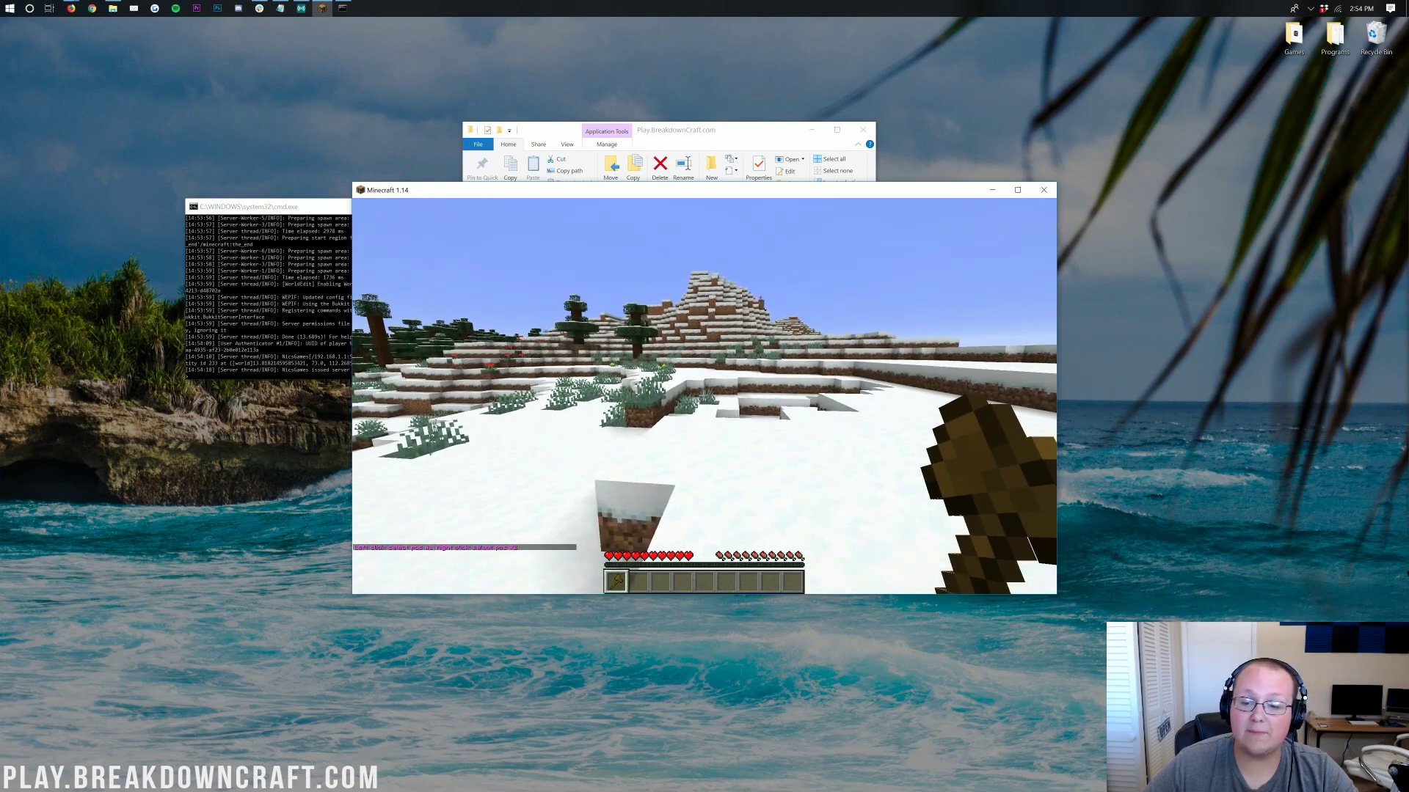
{"action": "key", "text": "w"}
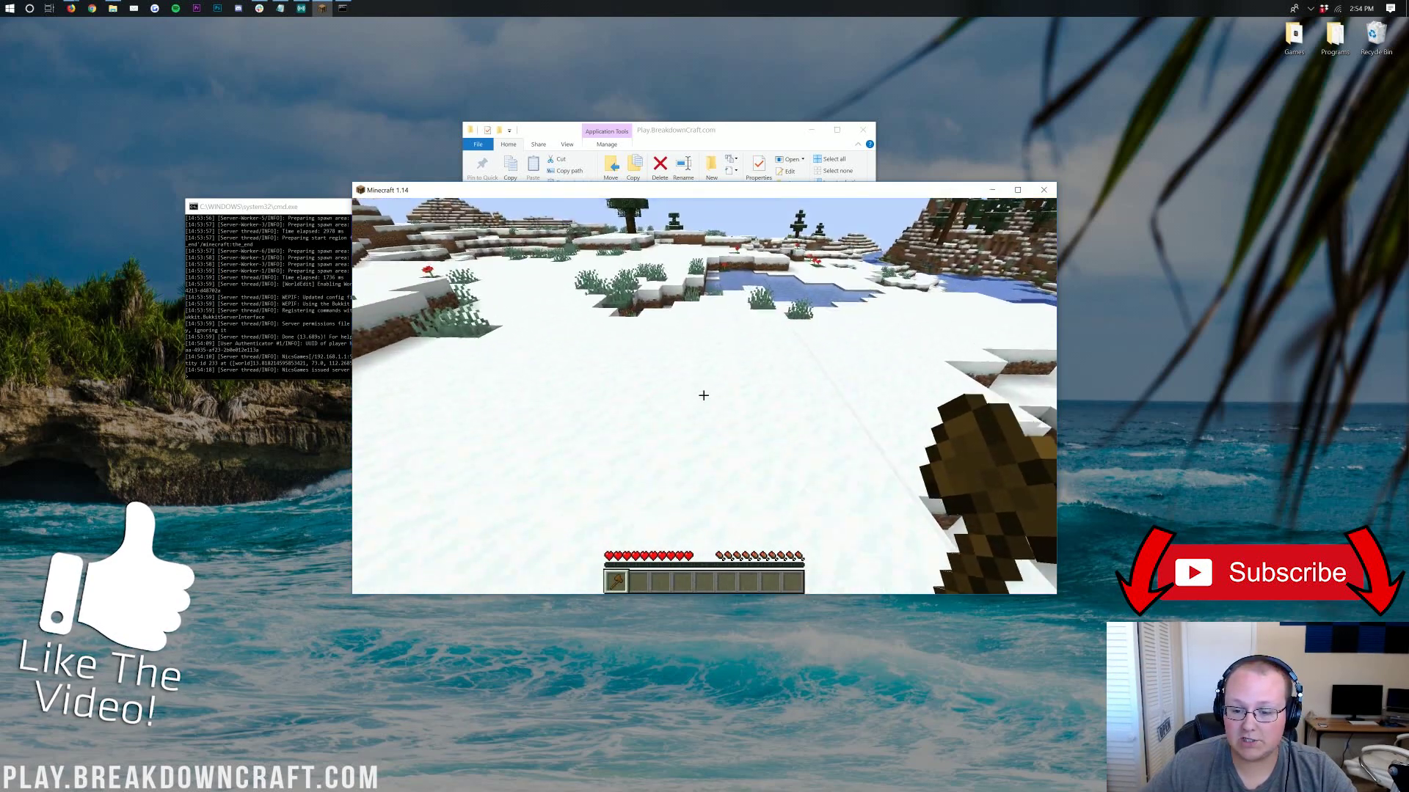
{"action": "left_click", "coordinate": [703, 396]}
{"action": "right_click", "coordinate": [704, 395]}
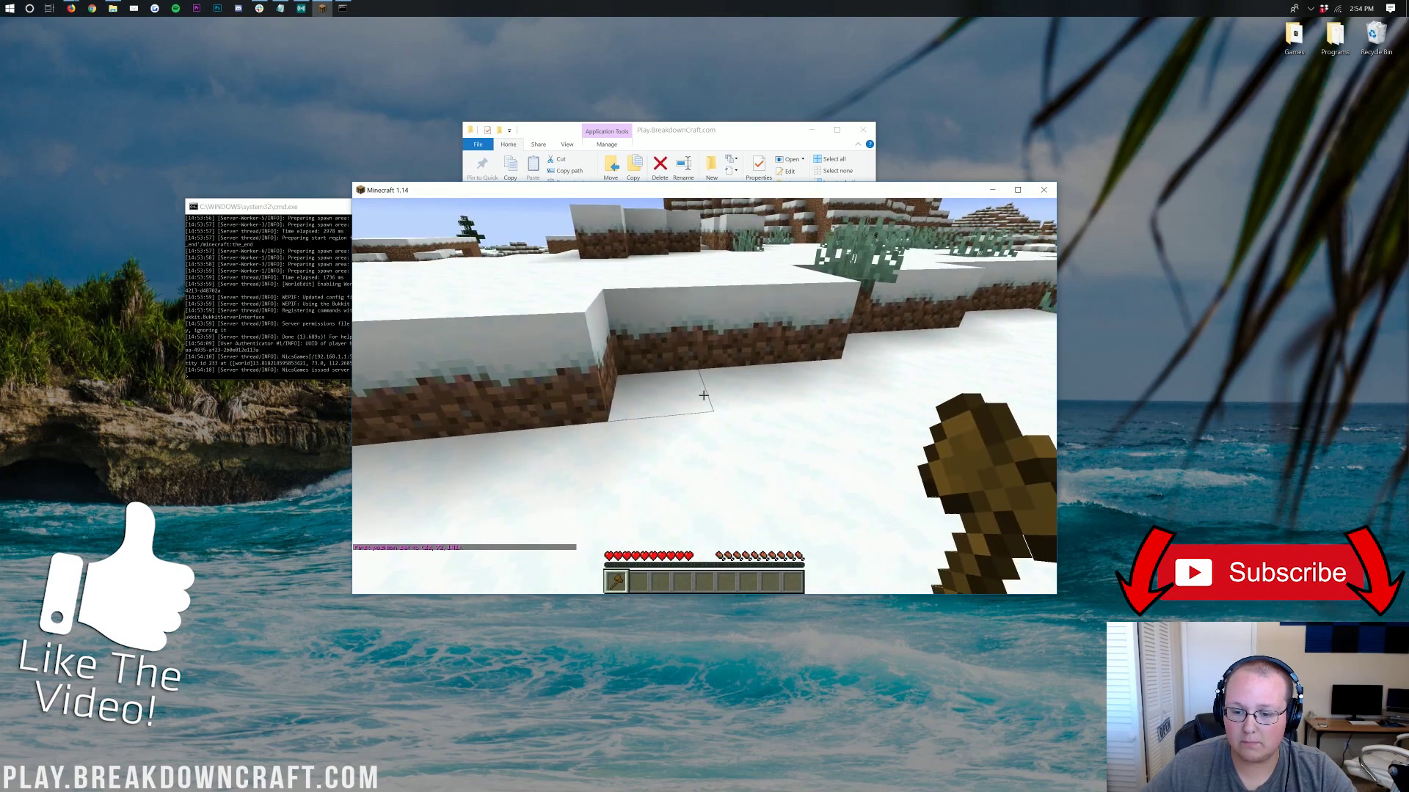
- Remove the surface blocks of the selected snow region with the //cut command
{"action": "key", "text": "slash"}
{"action": "key", "text": "Return"}
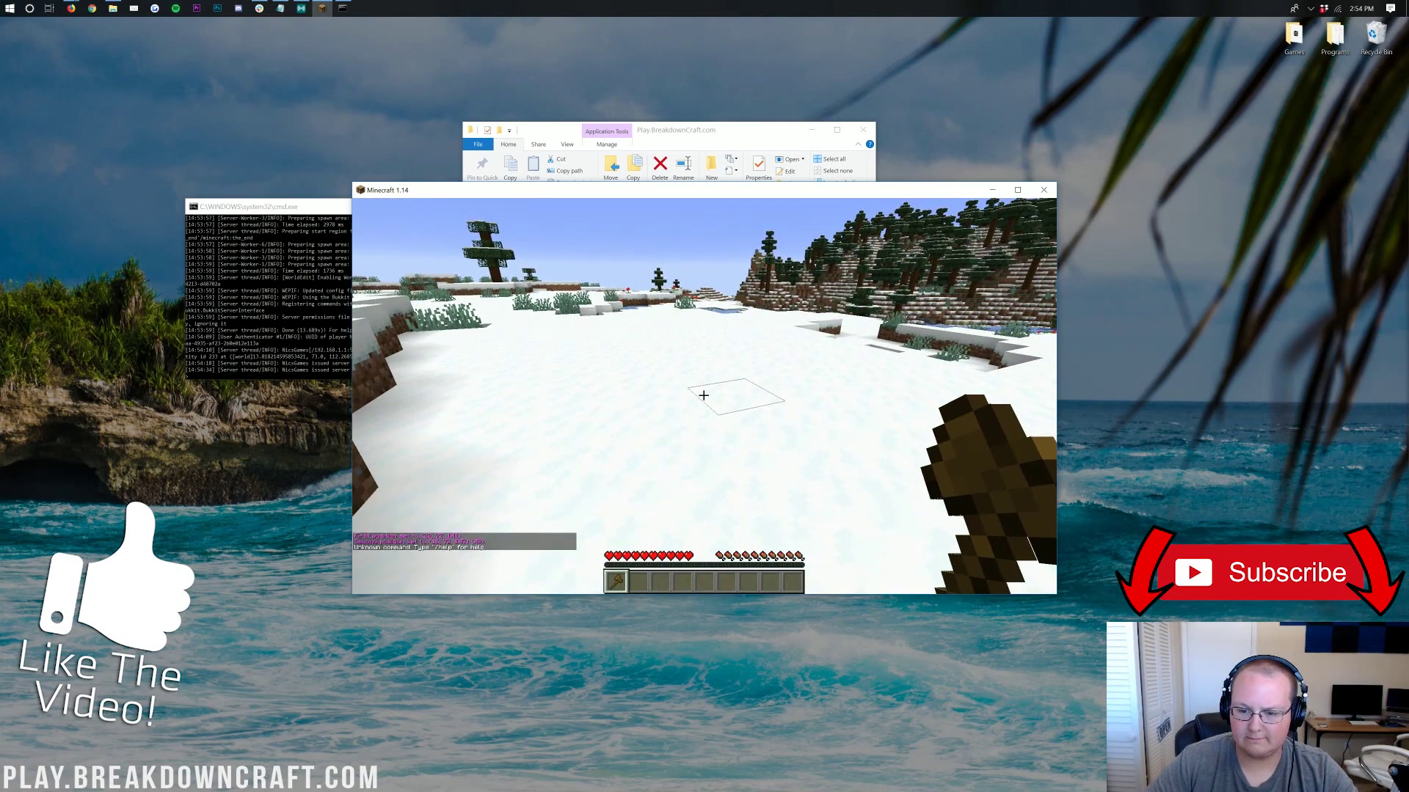
{"action": "key", "text": "a"}
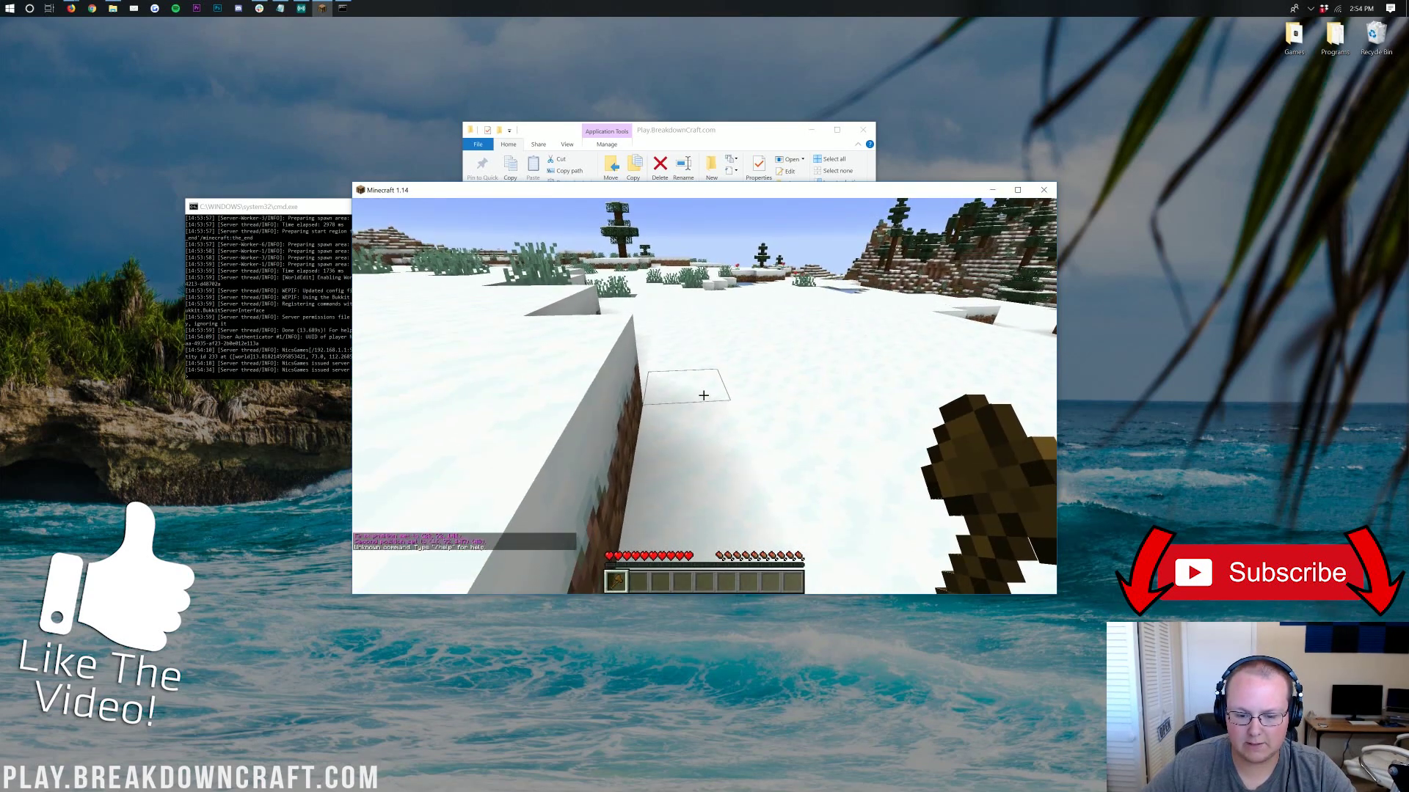
{"action": "type", "text": "t//cu"}
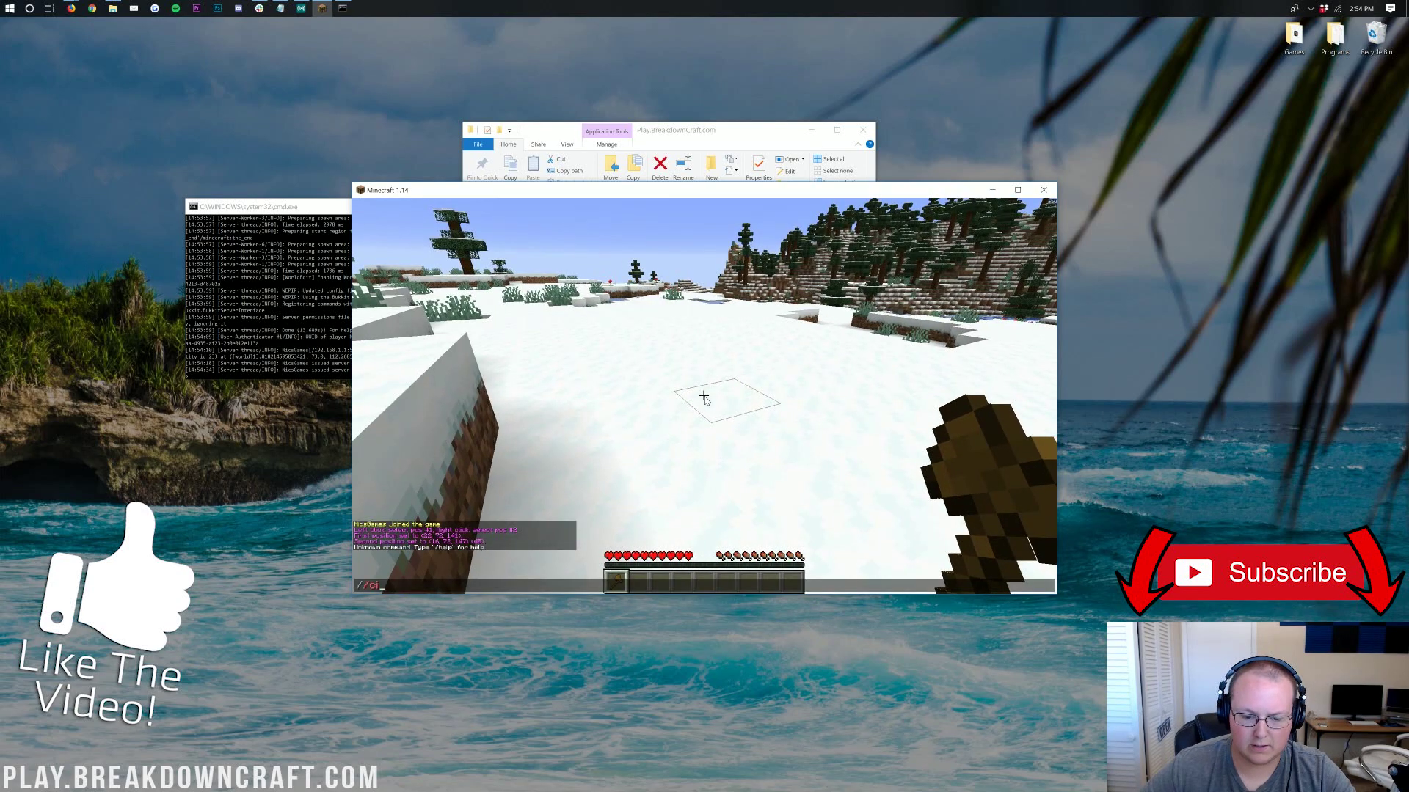
{"action": "type", "text": "t"}
{"action": "key", "text": "Return"}
{"action": "key", "text": "w"}
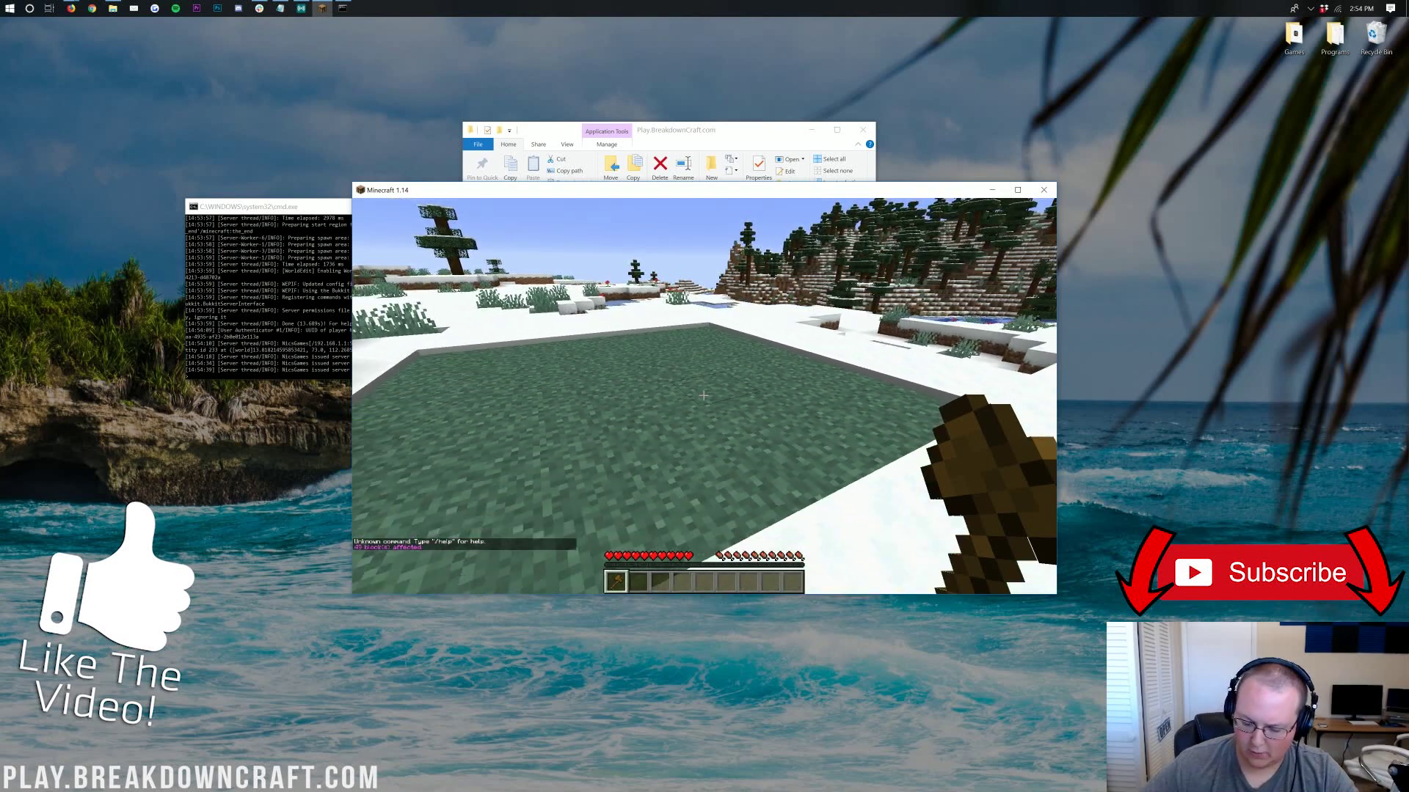
- Extend the selected region over the full world height with //expand vert
{"action": "key", "text": "slash"}
{"action": "type", "text": "/expand"}
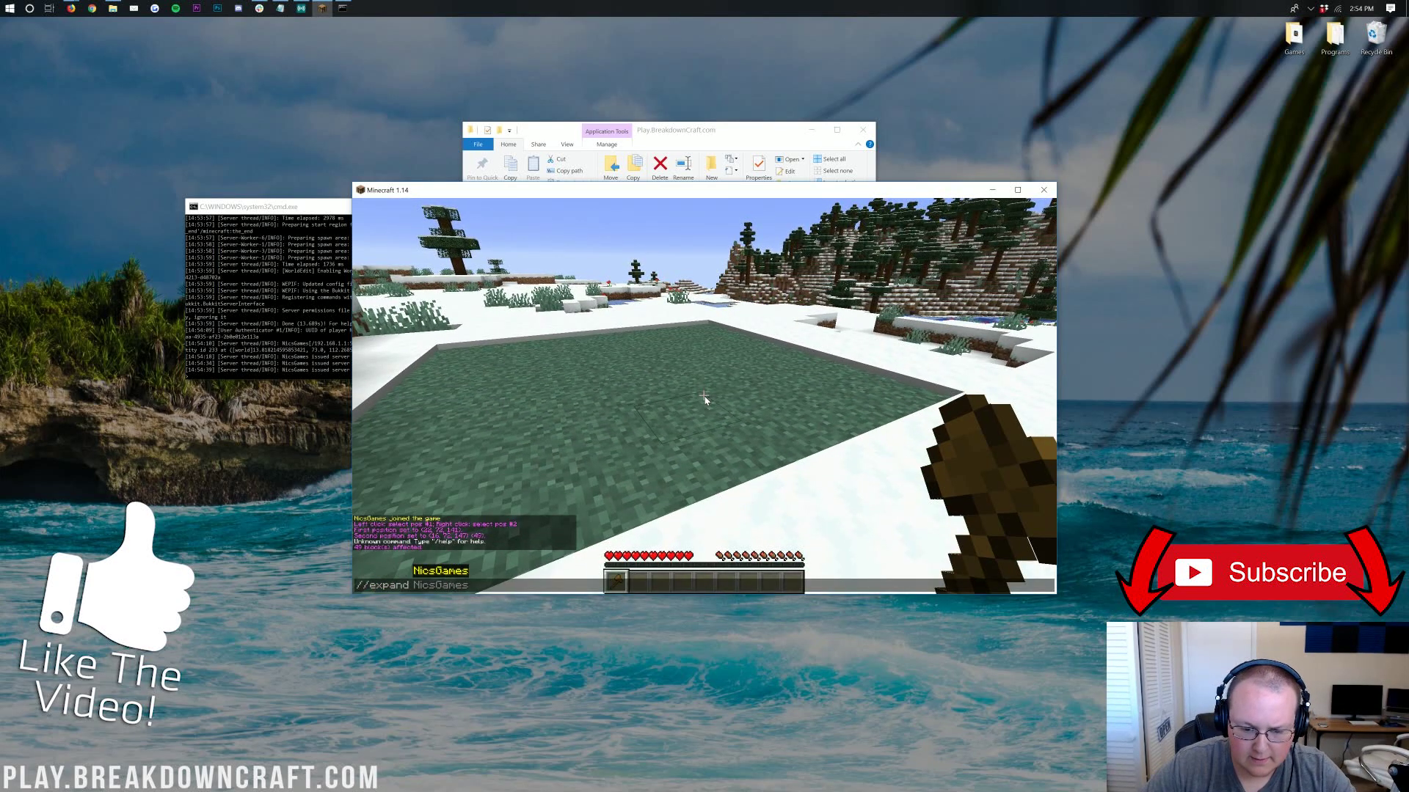
{"action": "type", "text": " vert"}
{"action": "key", "text": "Return"}
- Run //cut on the vertically expanded region to clear all its blocks
{"action": "key", "text": "slash"}
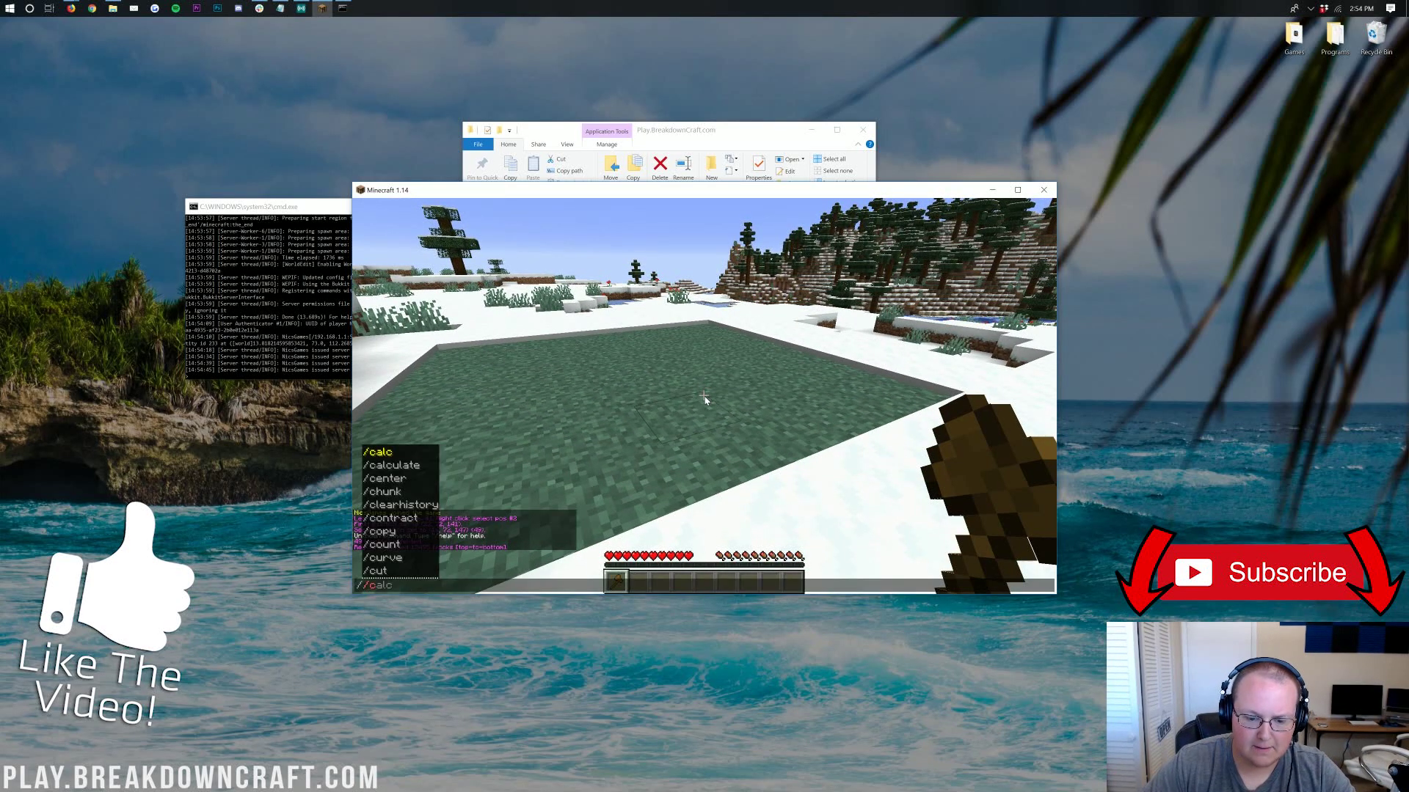
{"action": "type", "text": "/cut"}
{"action": "key", "text": "Return"}
{"action": "key", "text": "w"}
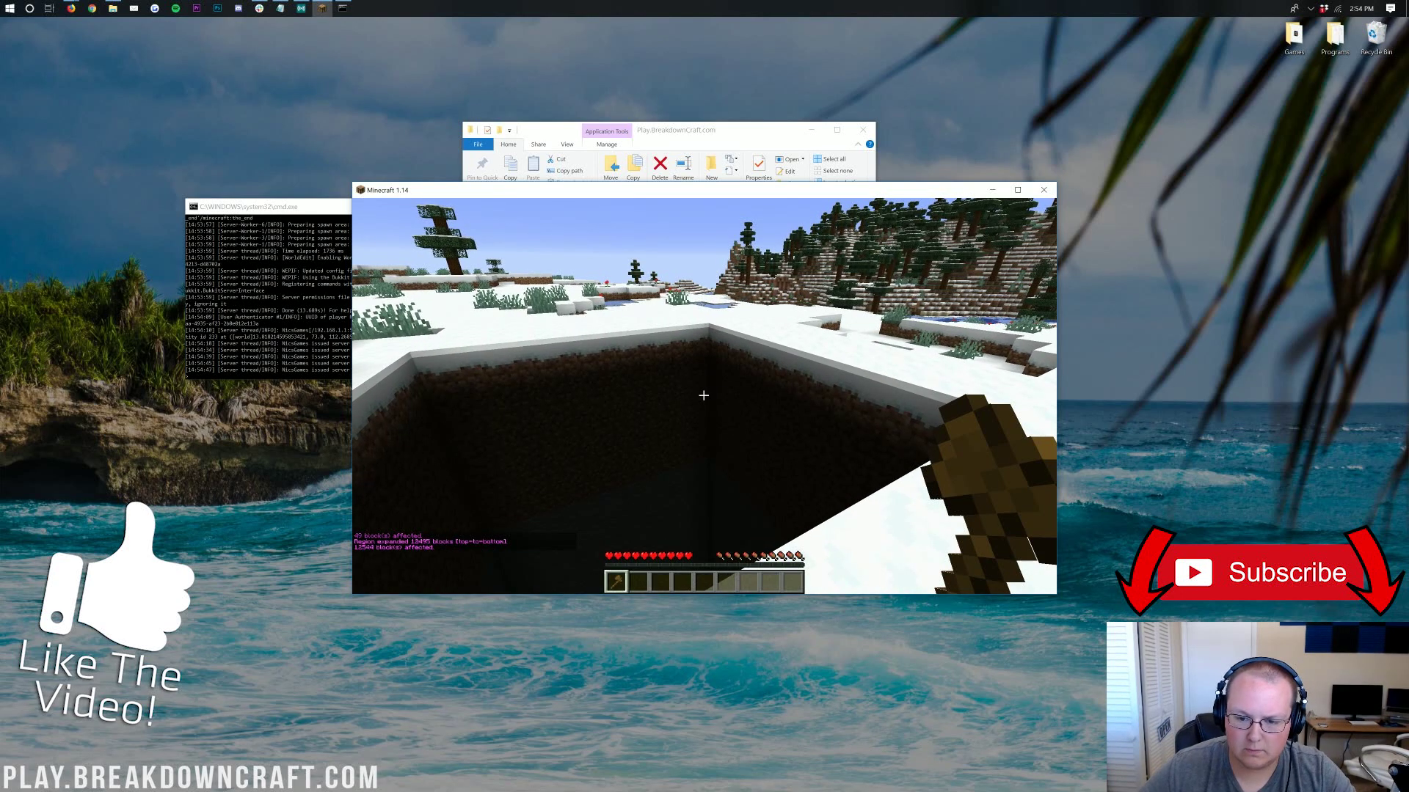